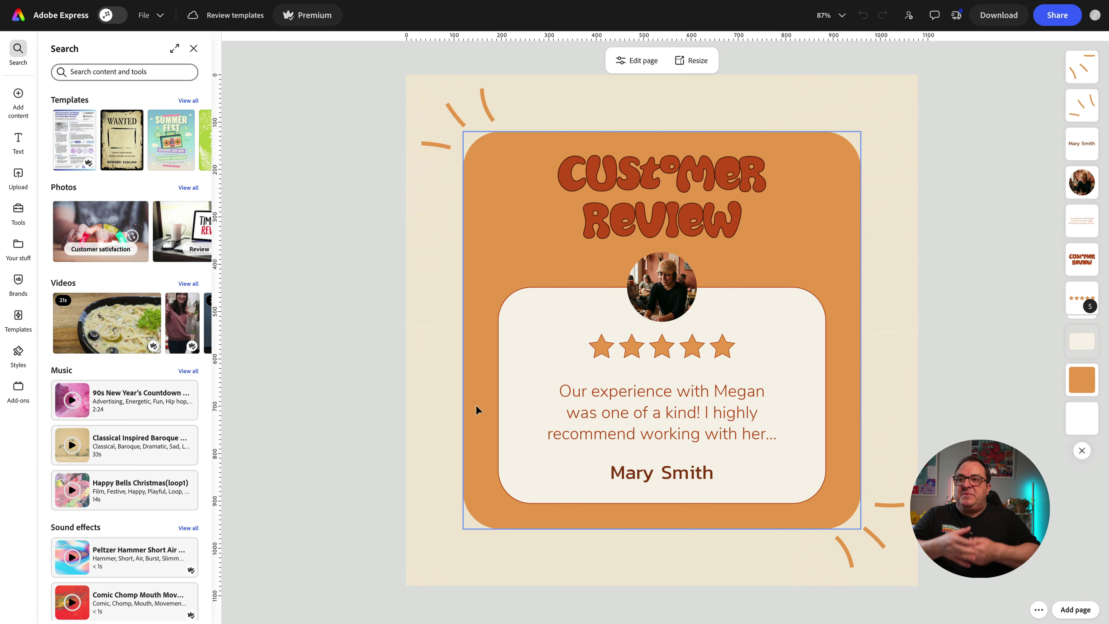
# Start resizing the review page and choose the Instagram story and Instagram carousel sizes.
pyautogui.click(382, 370)
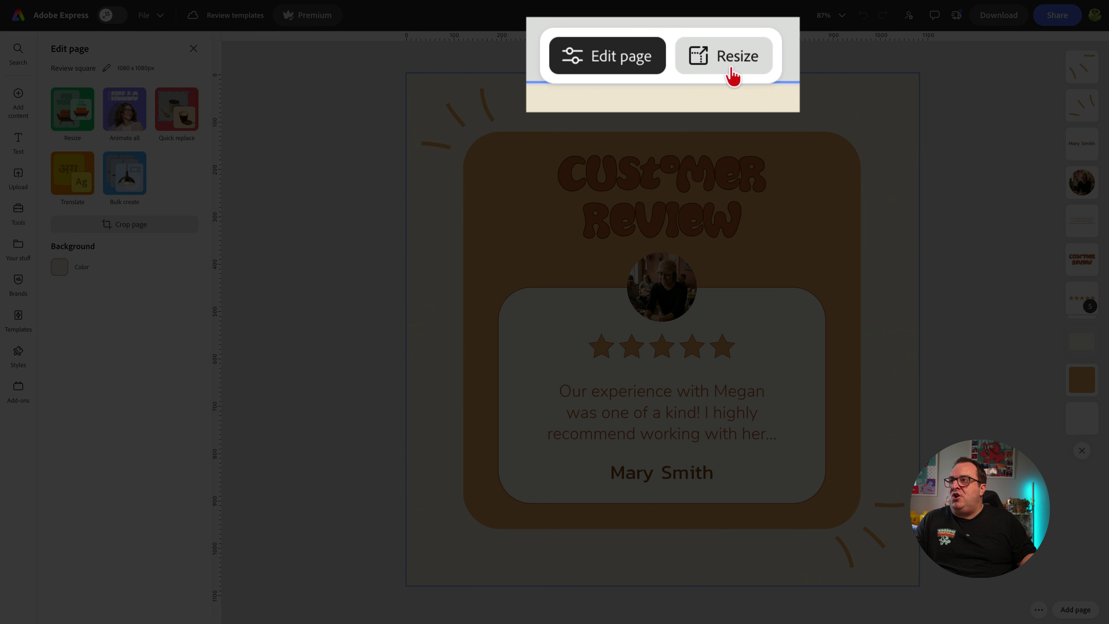
pyautogui.click(692, 62)
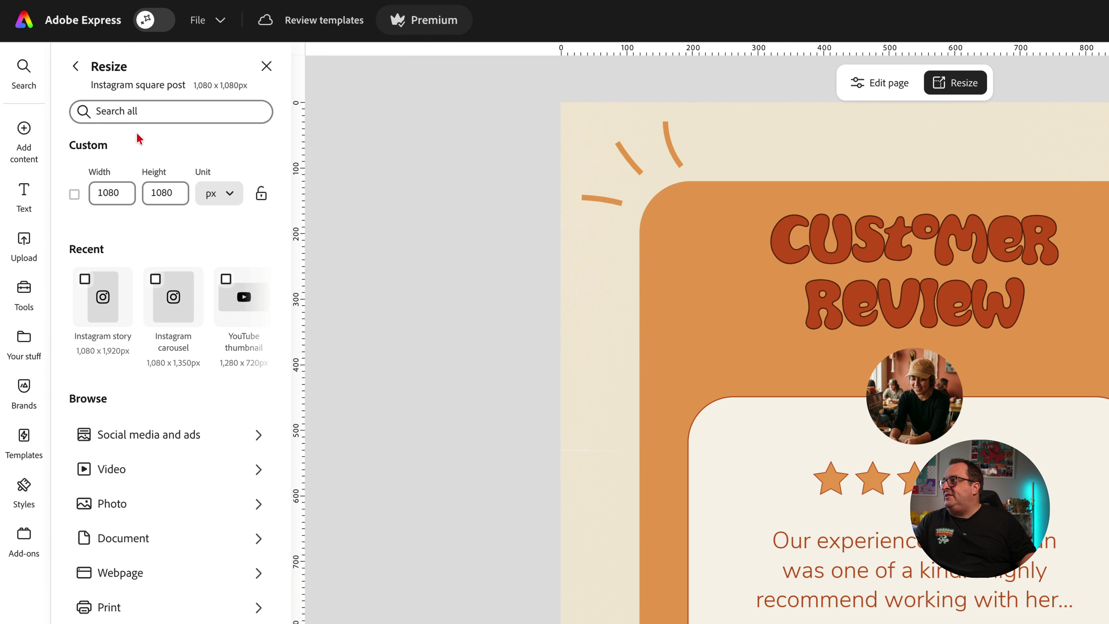
pyautogui.click(98, 84)
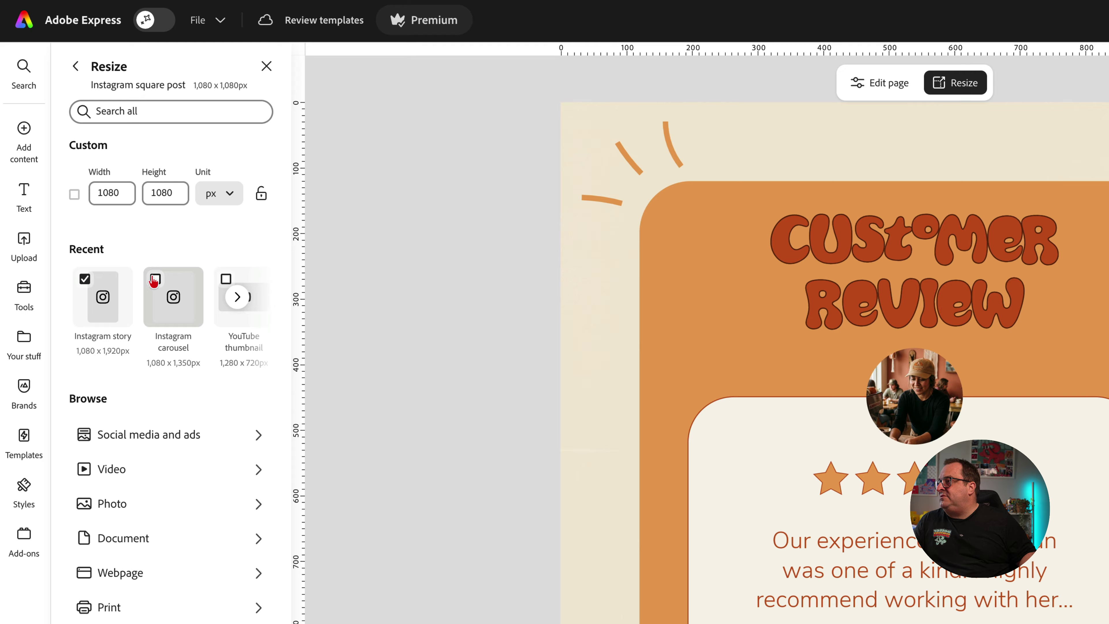
pyautogui.click(154, 280)
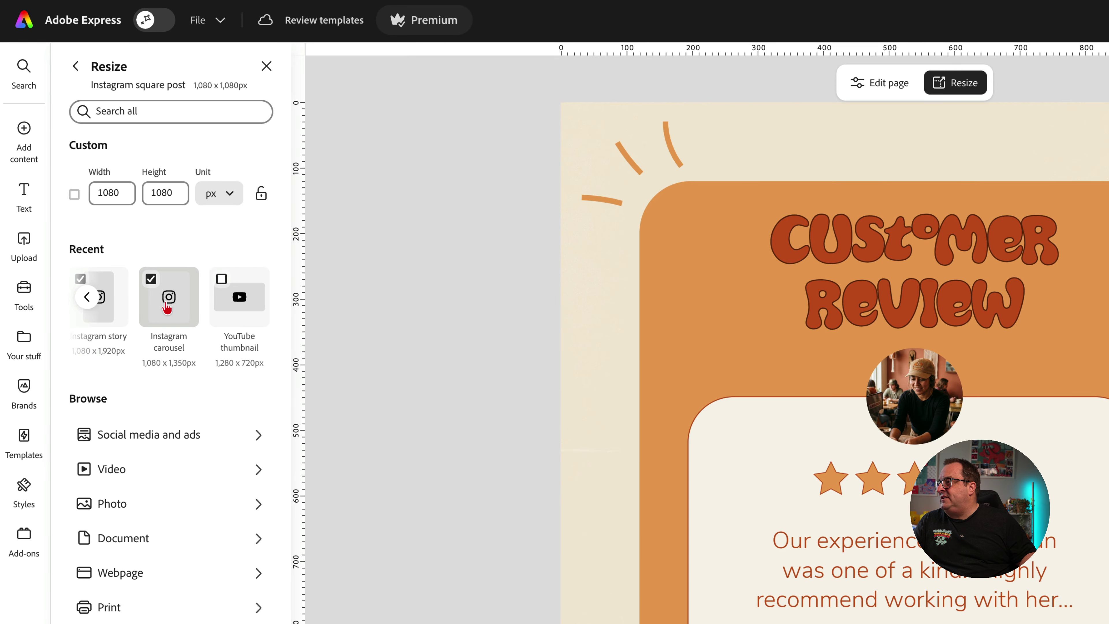
# Browse the social media and ads formats and add the 720 x 1,080 px LinkedIn post size.
pyautogui.click(232, 443)
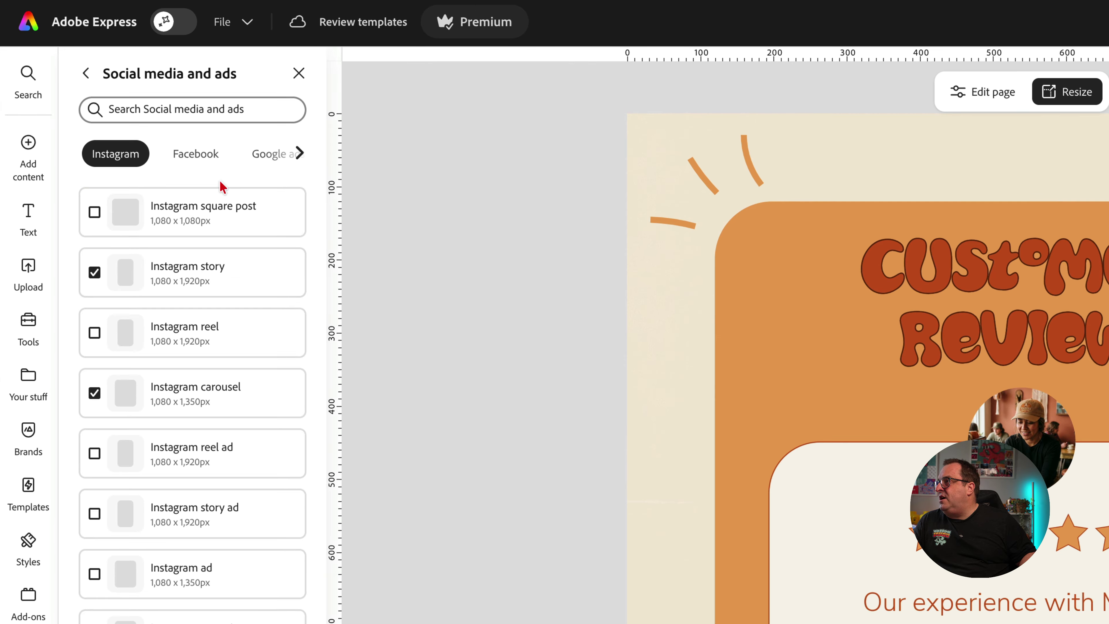
pyautogui.click(205, 156)
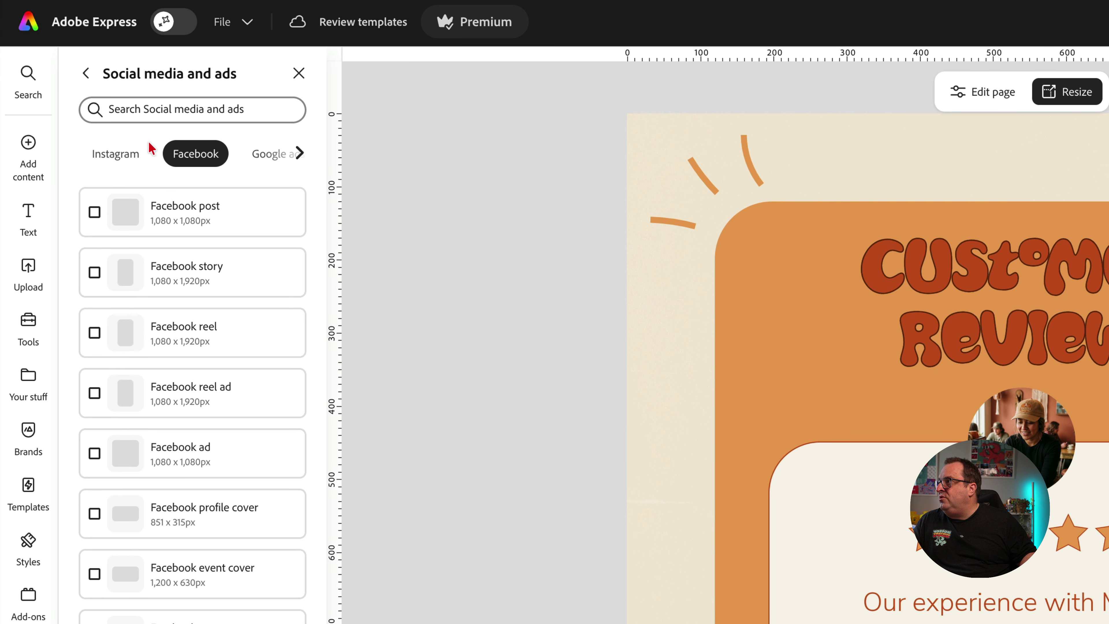
pyautogui.click(109, 155)
pyautogui.hscroll(5, 250, 159)
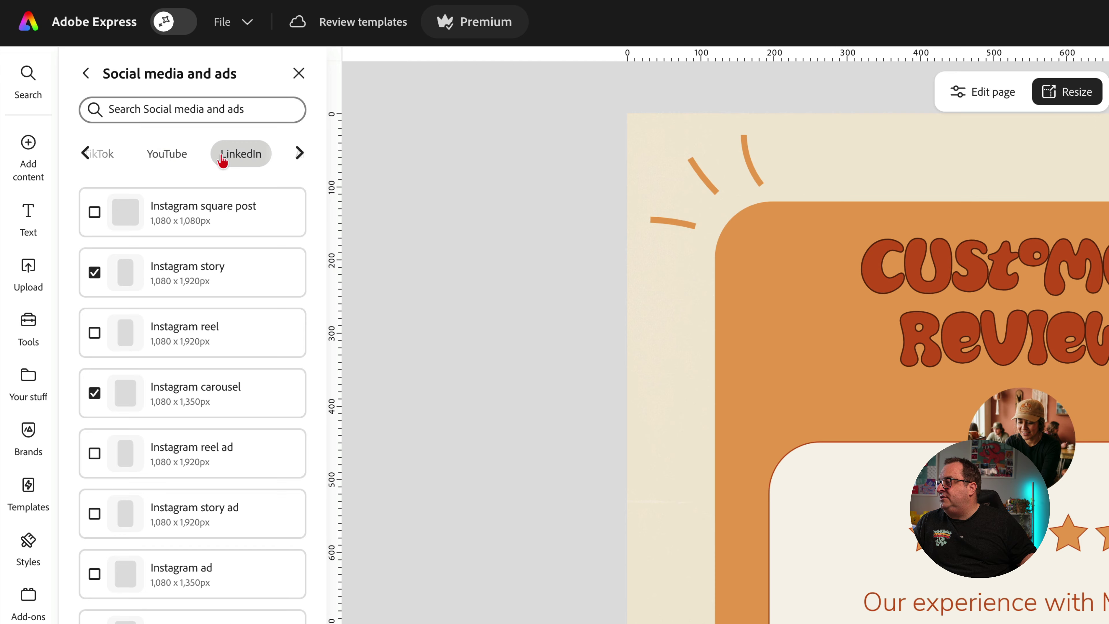
pyautogui.click(234, 162)
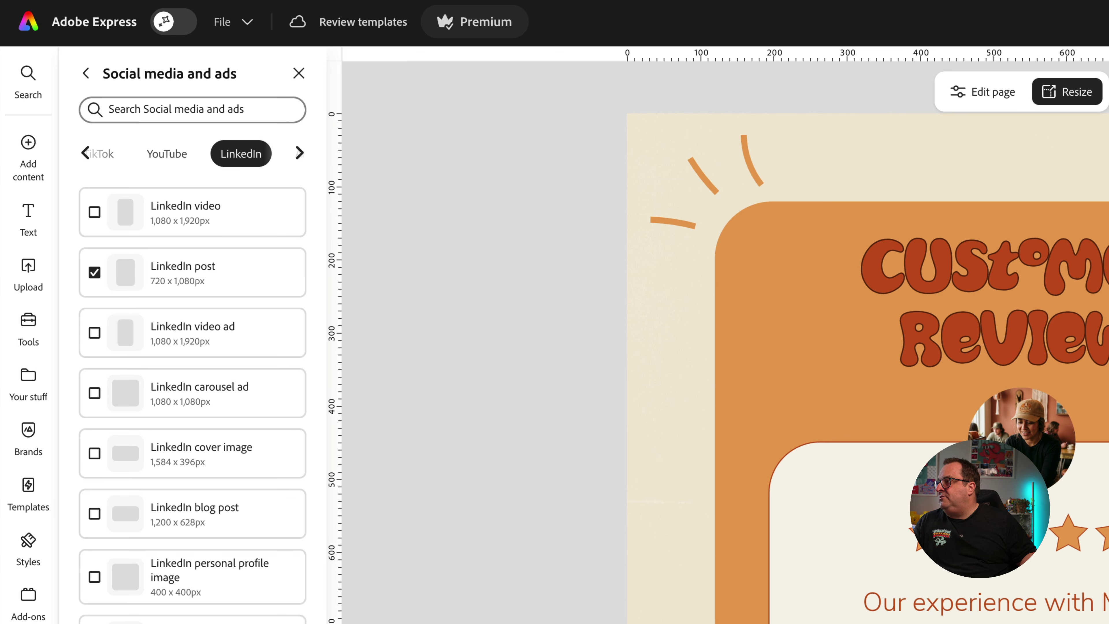
# Add the 1,000 x 1,500 px Pinterest post size to the chosen resize formats.
pyautogui.hscroll(4, 215, 160)
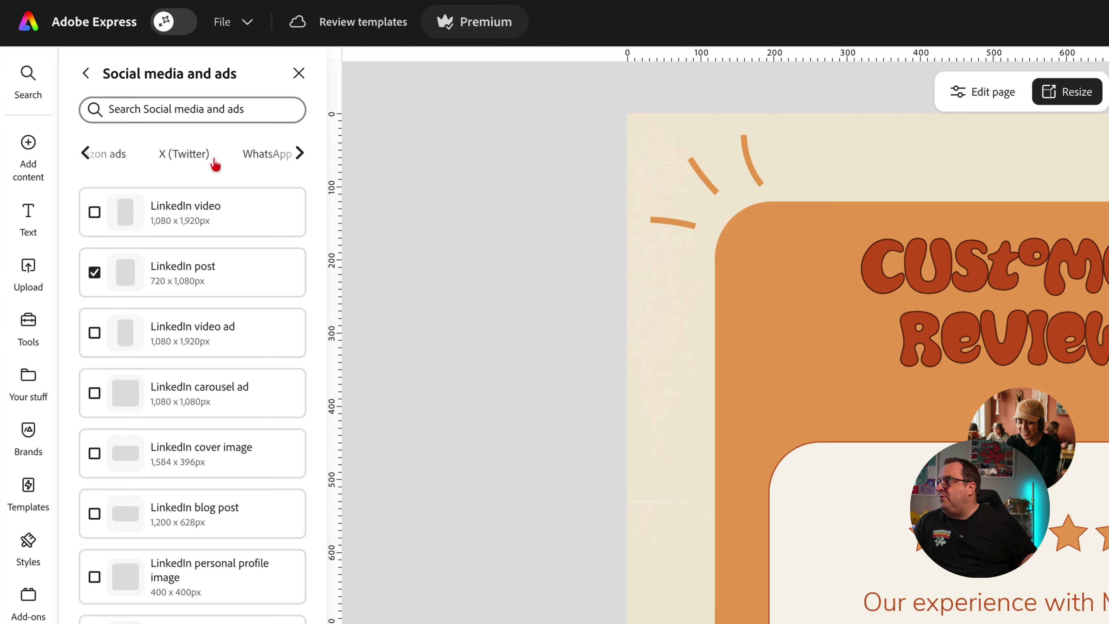
pyautogui.hscroll(2, 215, 165)
pyautogui.click(216, 164)
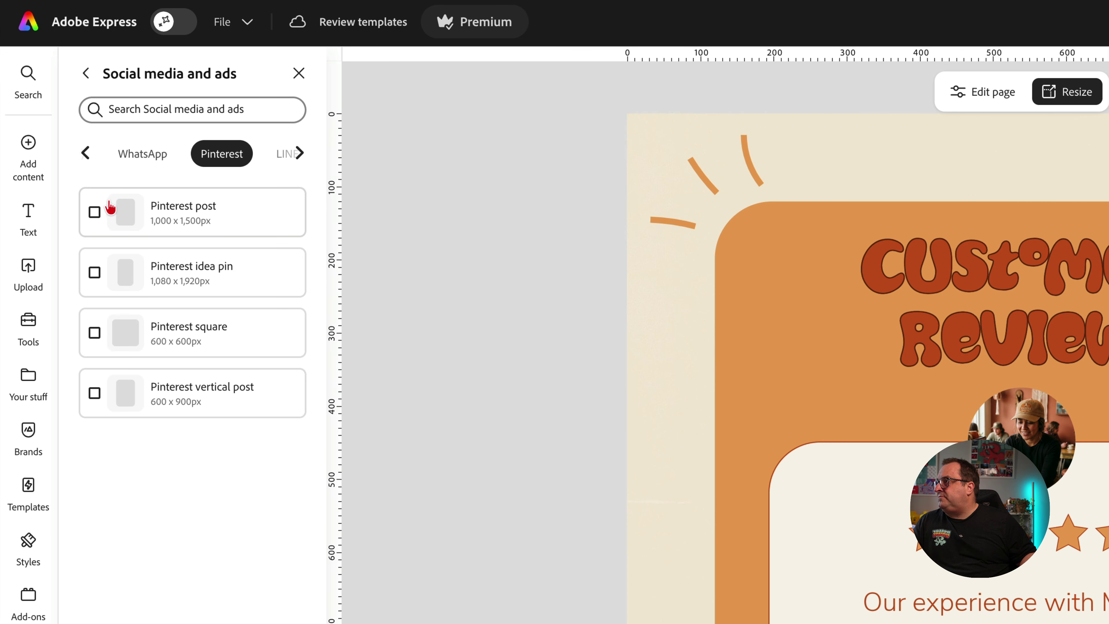
pyautogui.click(105, 212)
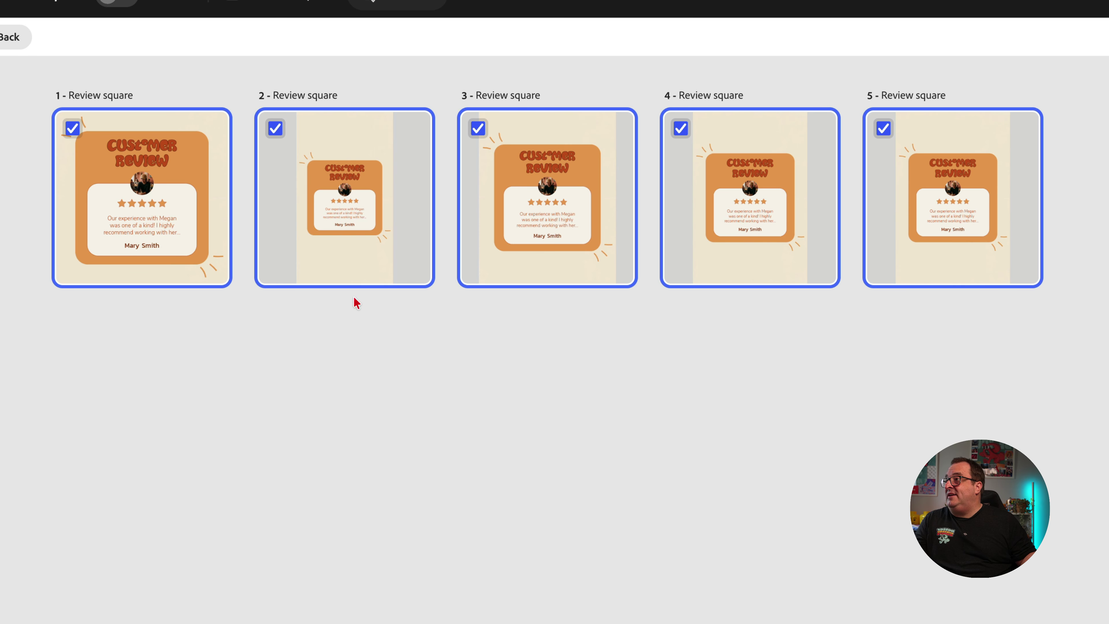
# Open the second page and examine the format and dimensions of each resized page through page 5.
pyautogui.click(374, 339)
pyautogui.click(347, 212)
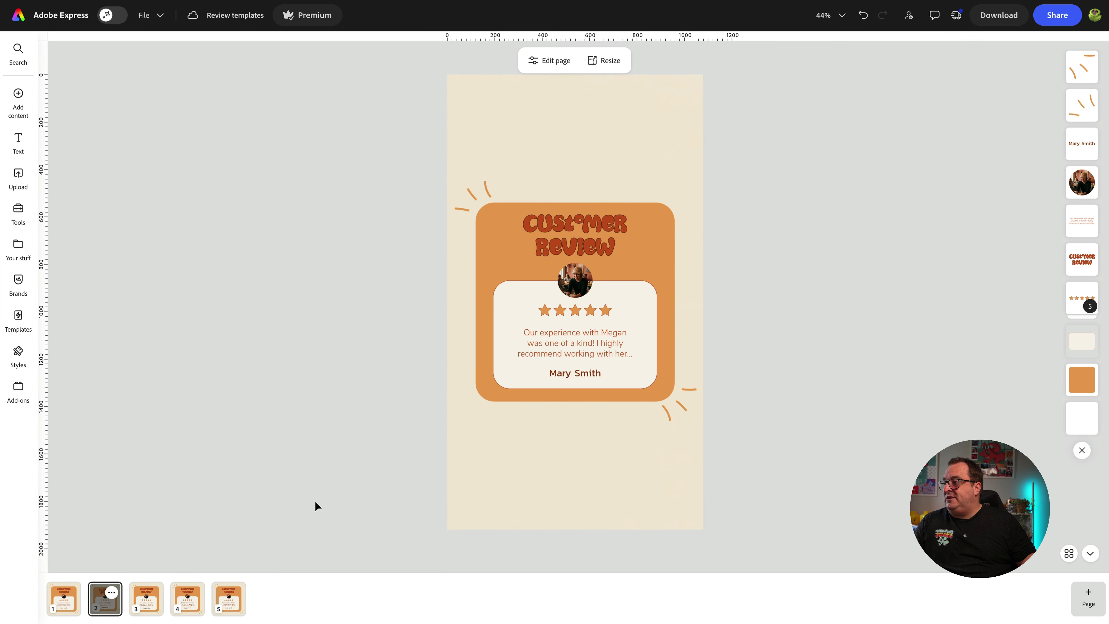
pyautogui.click(153, 593)
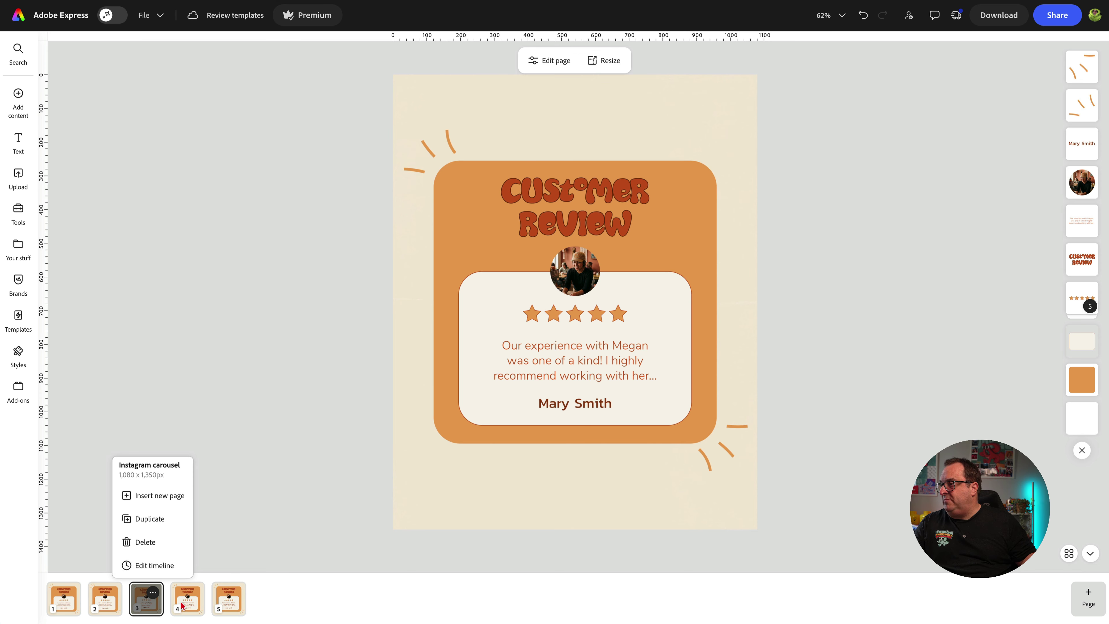
pyautogui.click(193, 593)
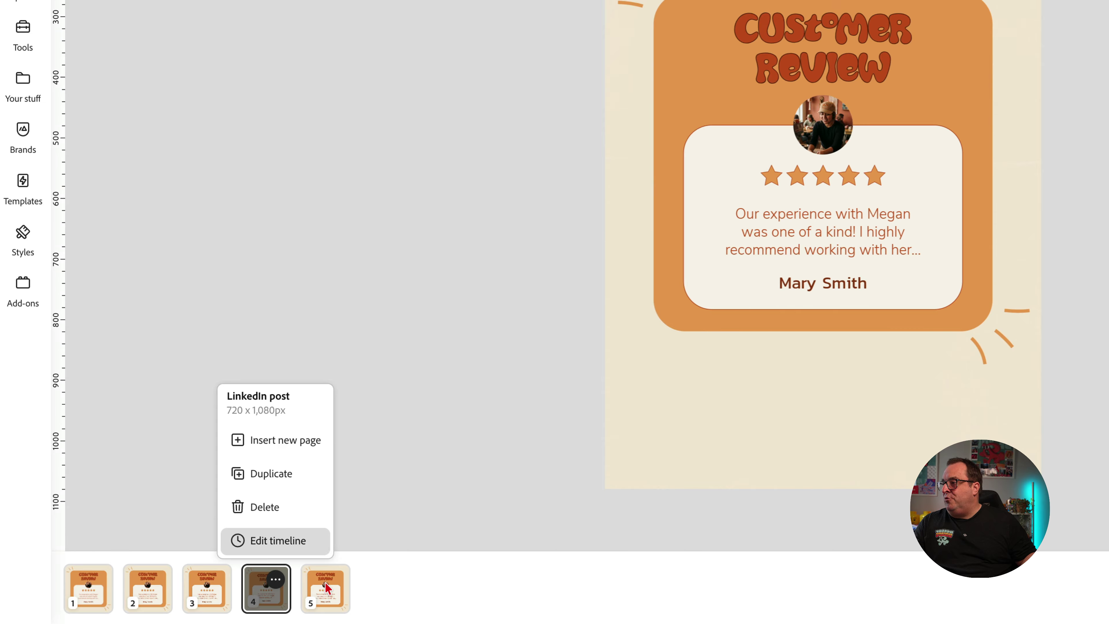
pyautogui.click(335, 578)
pyautogui.click(334, 578)
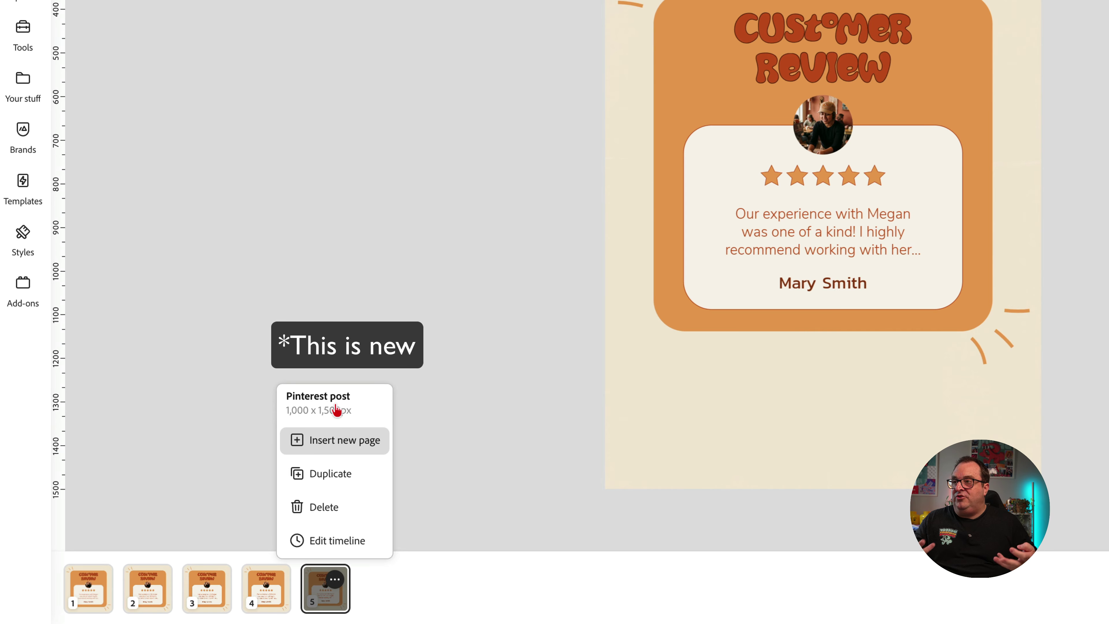
pyautogui.press('Escape')
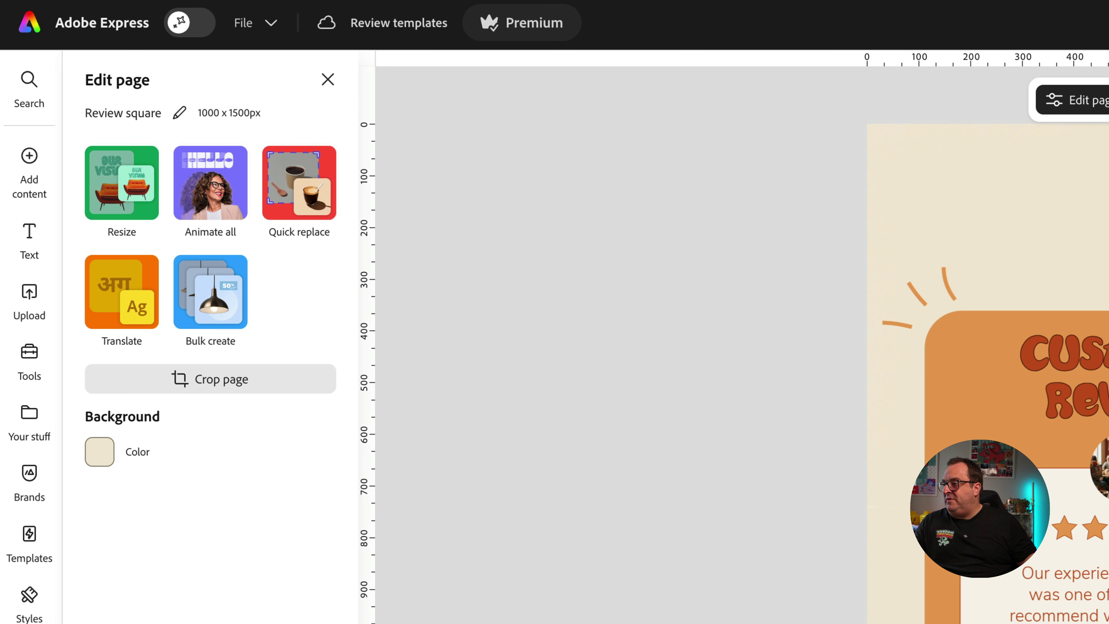
# Rename page 5 as "Pinterst Post".
pyautogui.click(180, 115)
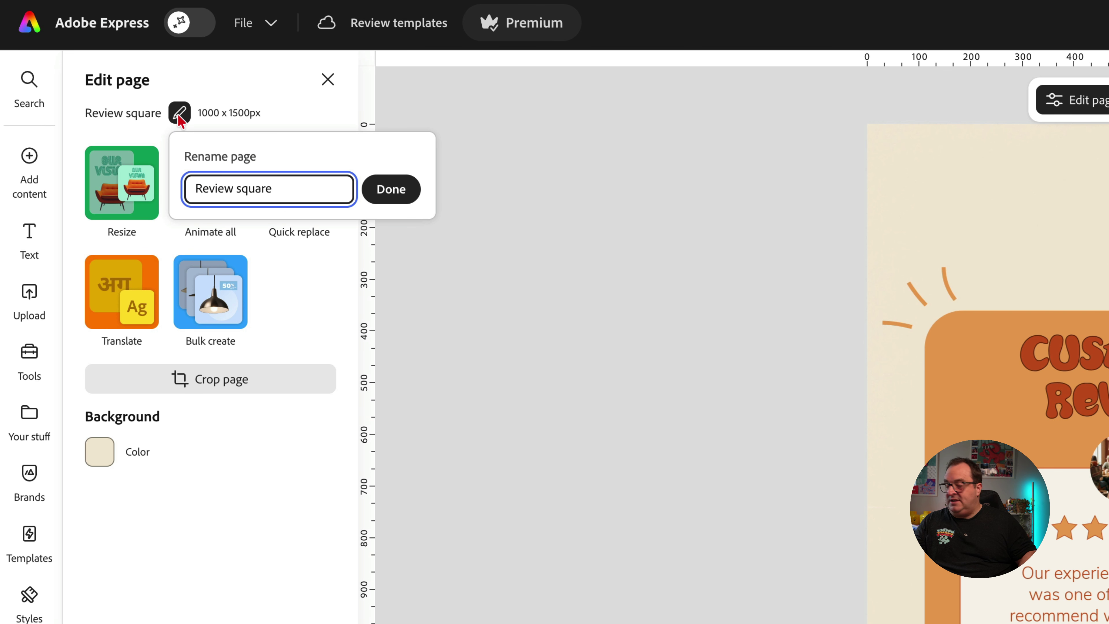
pyautogui.hotkey('ctrl', 'a')
pyautogui.write('Pin')
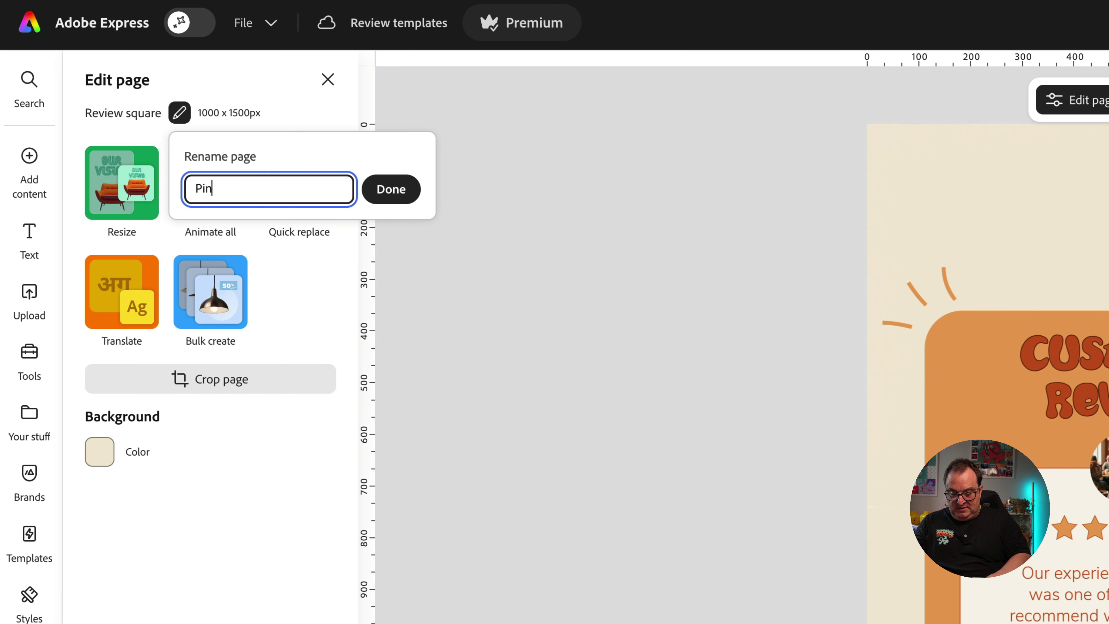
pyautogui.press('Return')
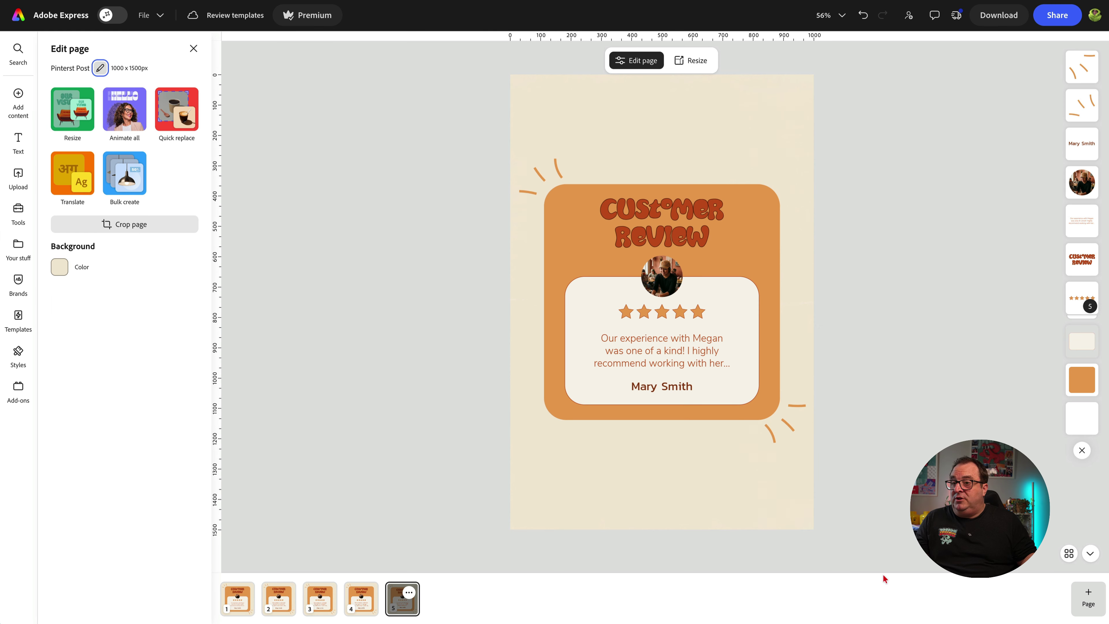
# Select pages 4 and 5 in the overview of all pages and move them together to directly after page 1.
pyautogui.click(1070, 553)
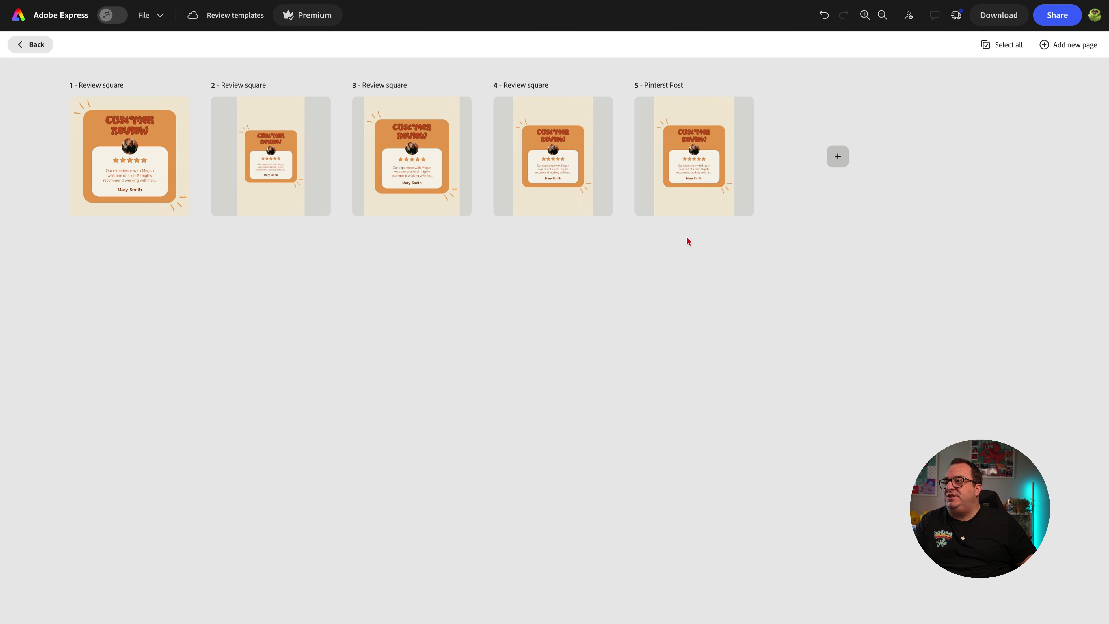
pyautogui.click(569, 150)
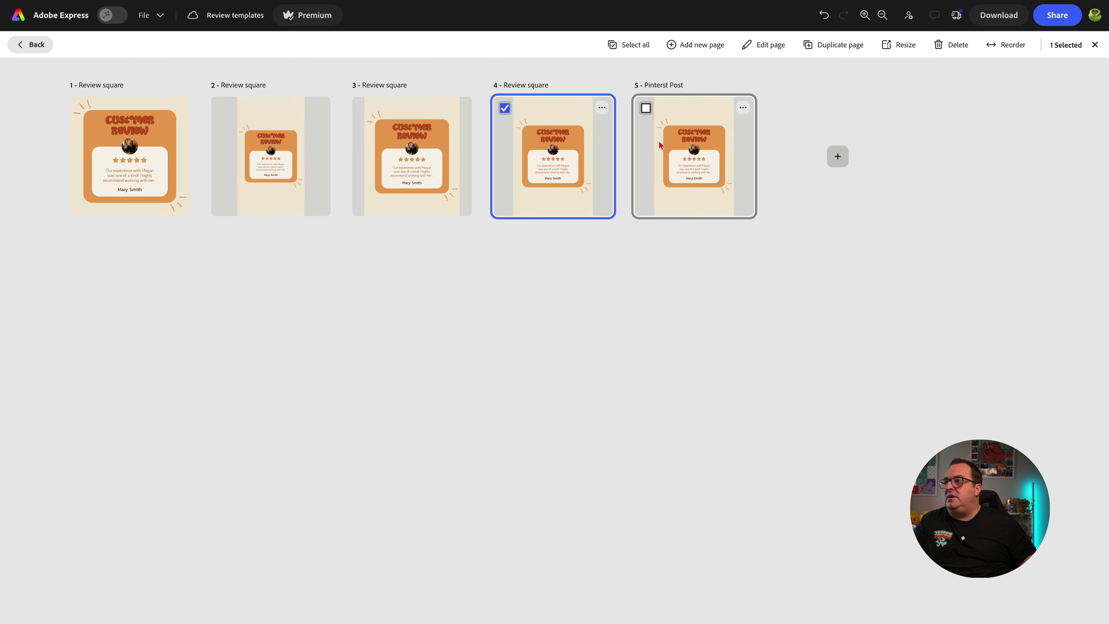
pyautogui.click(645, 108)
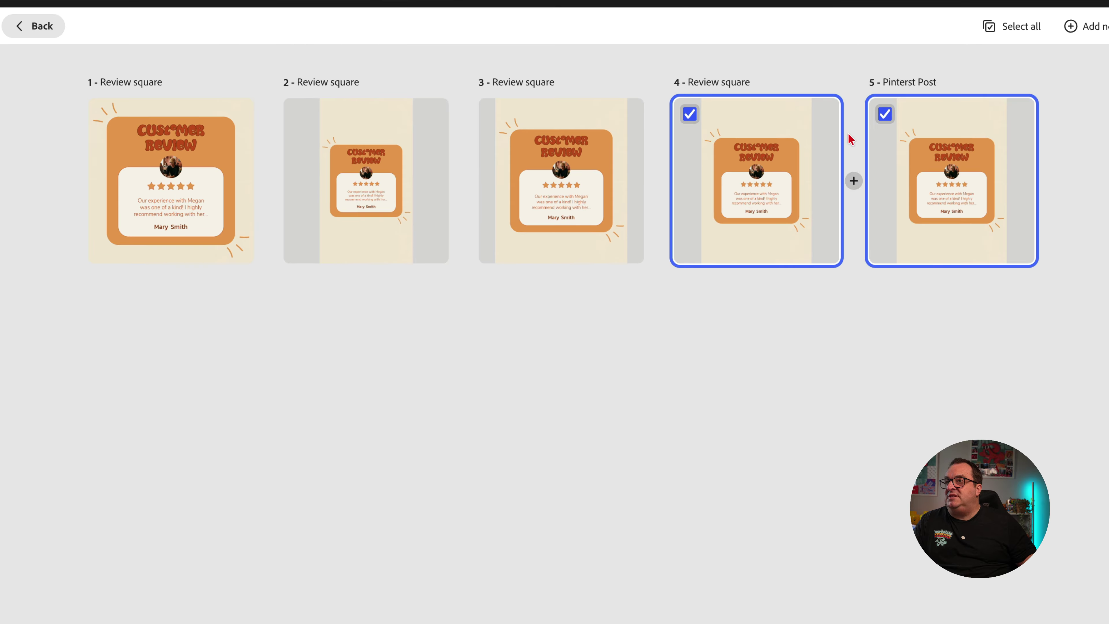
pyautogui.moveTo(881, 152); pyautogui.dragTo(354, 192)
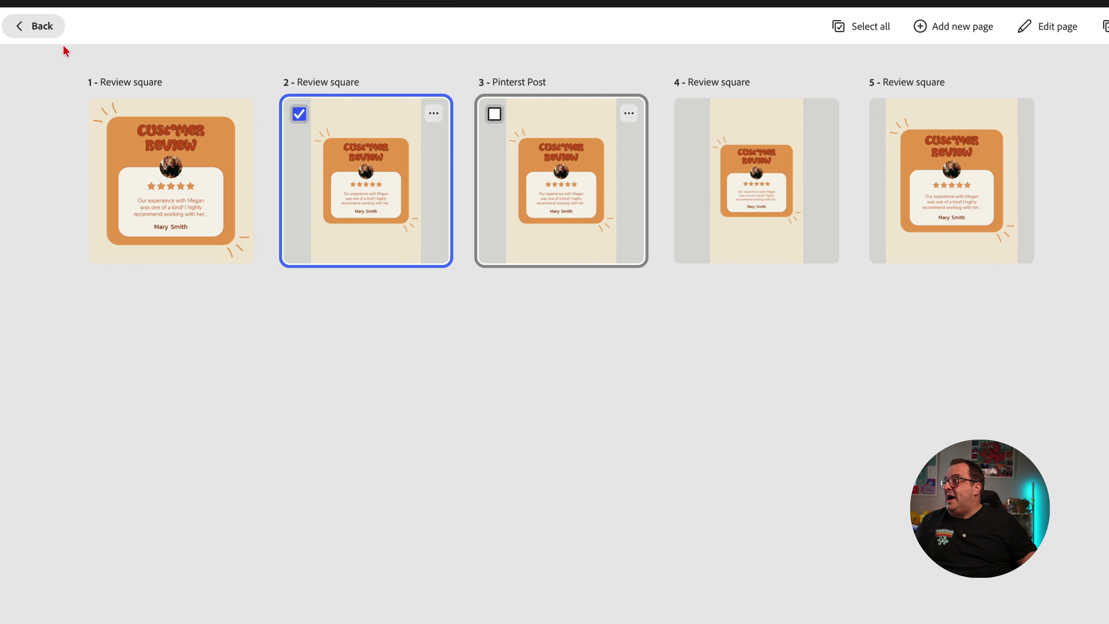
# Return to the page editor and move the "Pinterst Post" page from third to second place.
pyautogui.click(30, 26)
pyautogui.click(284, 101)
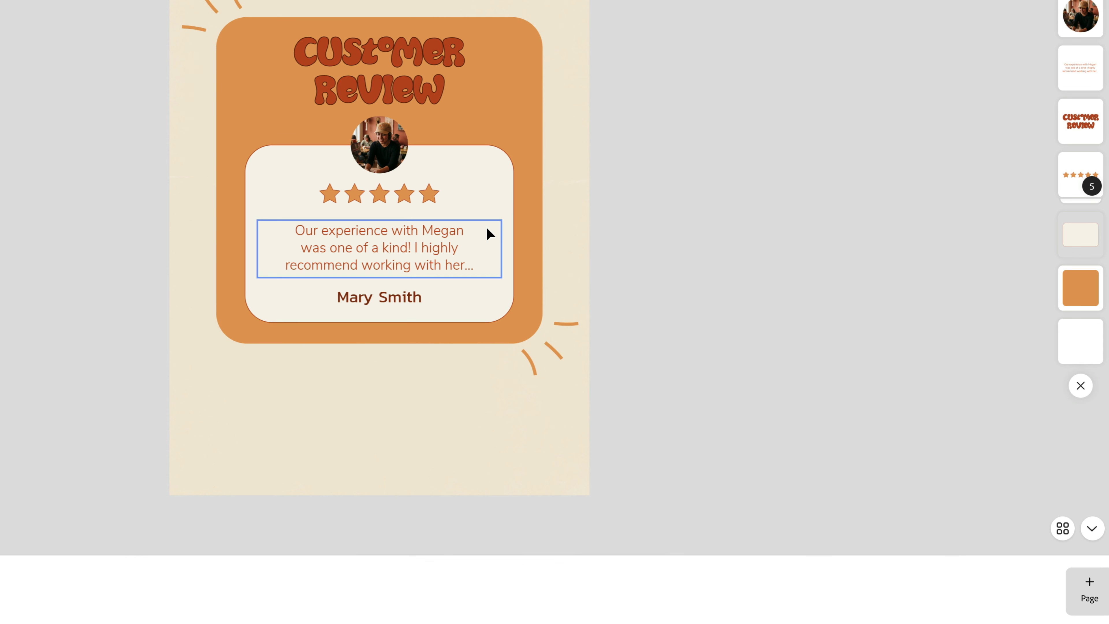
pyautogui.click(1064, 530)
pyautogui.click(189, 597)
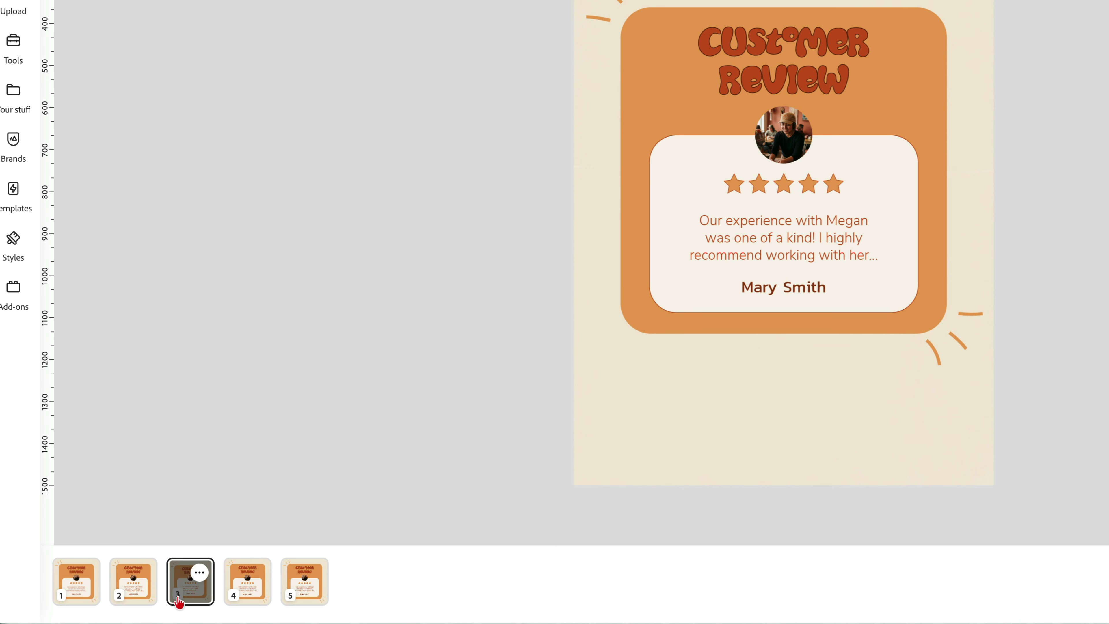
pyautogui.moveTo(189, 597); pyautogui.dragTo(109, 602)
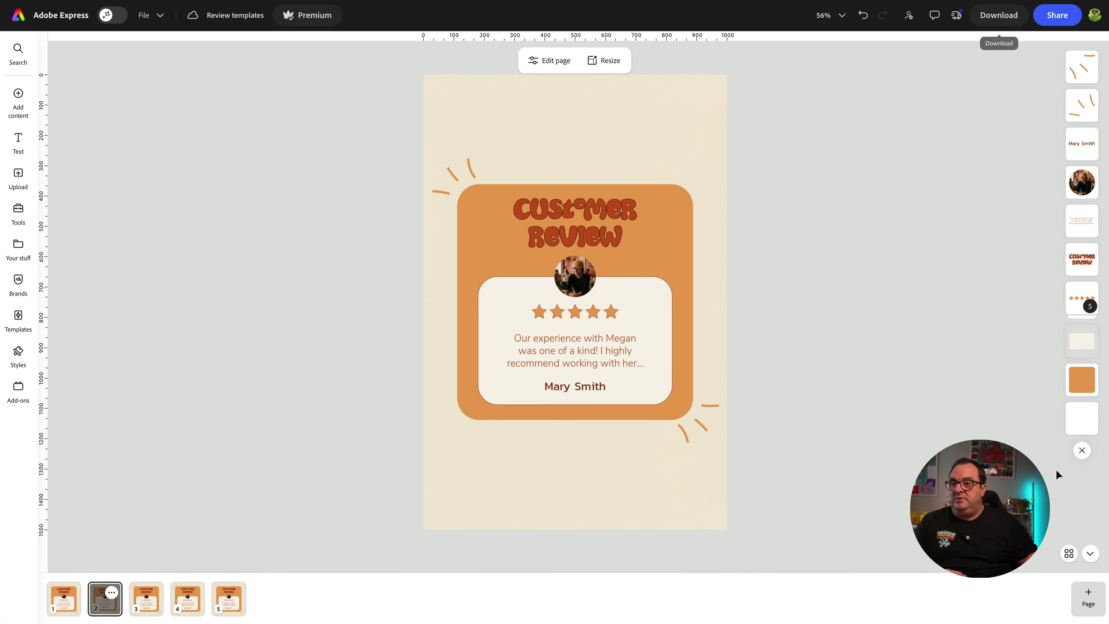
# Select pages 3 and 4 in the overview of all pages and open the download options.
pyautogui.click(1068, 553)
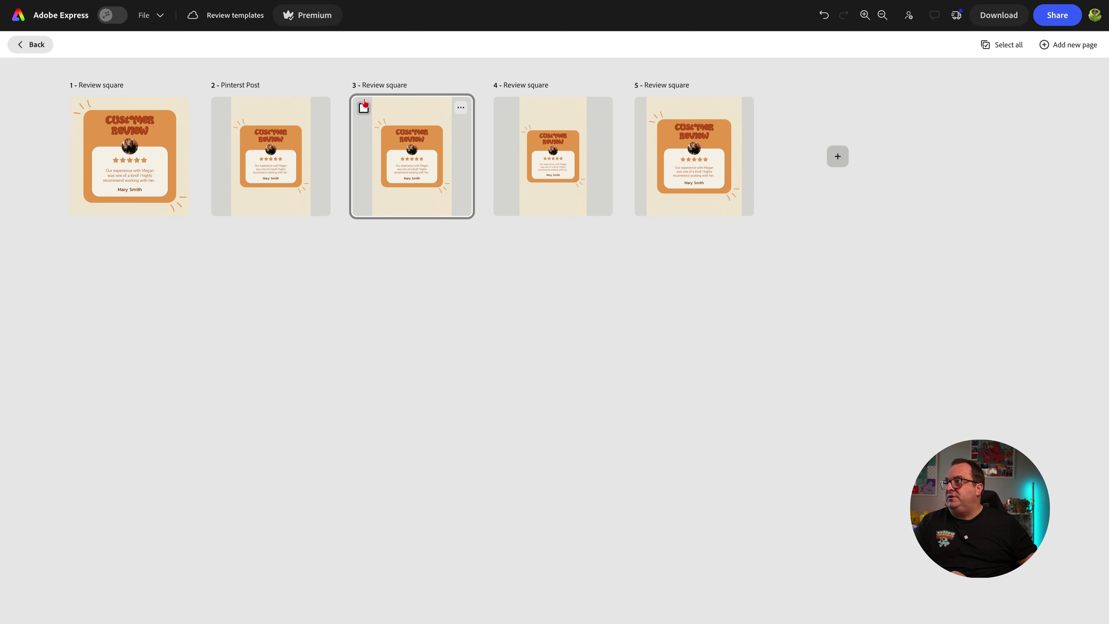
pyautogui.click(363, 109)
pyautogui.click(505, 108)
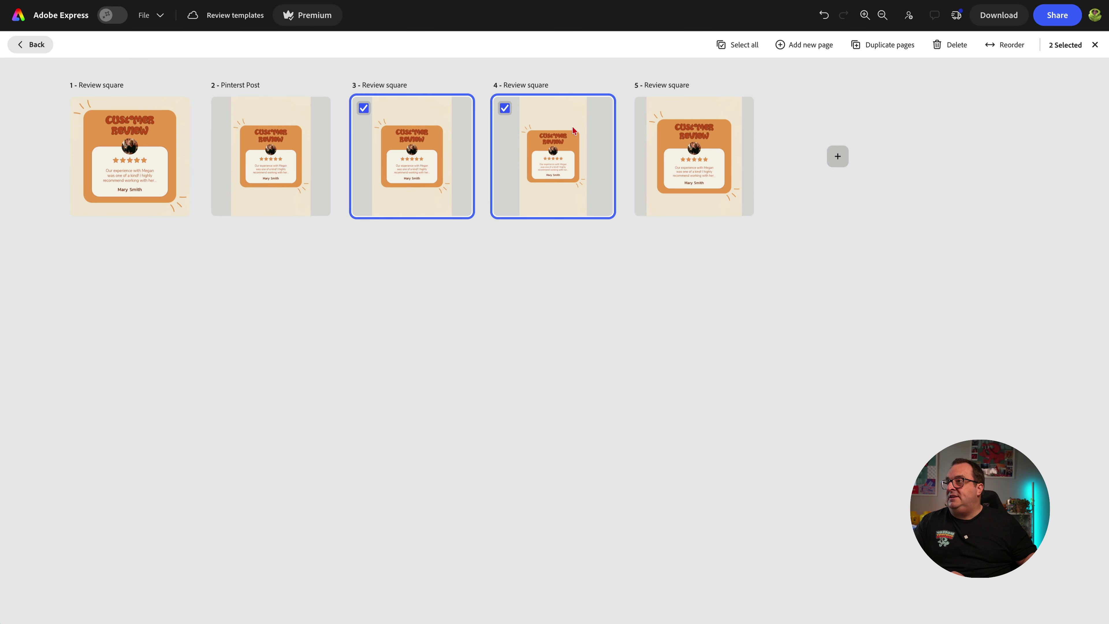
pyautogui.click(1003, 20)
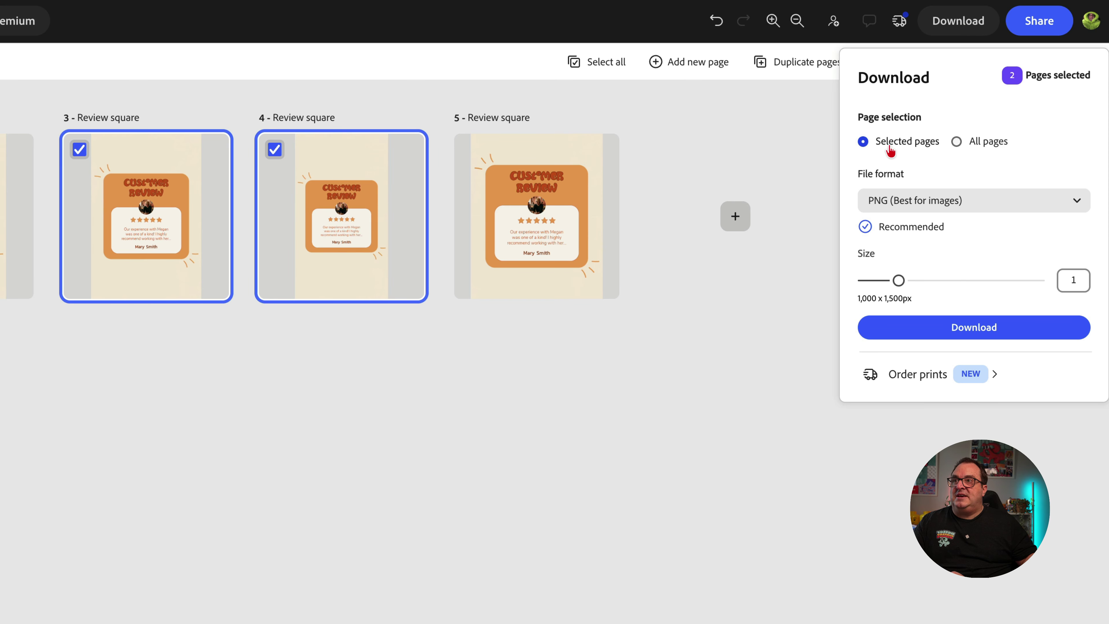
# Compare the all-pages and selected-pages download options, and view the available file formats.
pyautogui.click(958, 143)
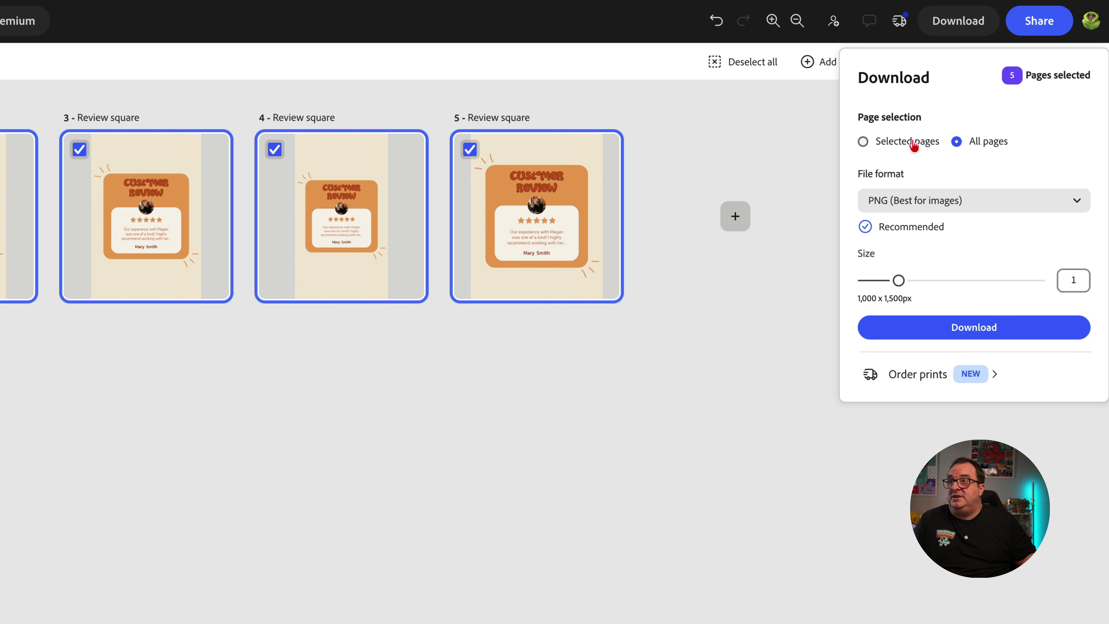
pyautogui.click(896, 145)
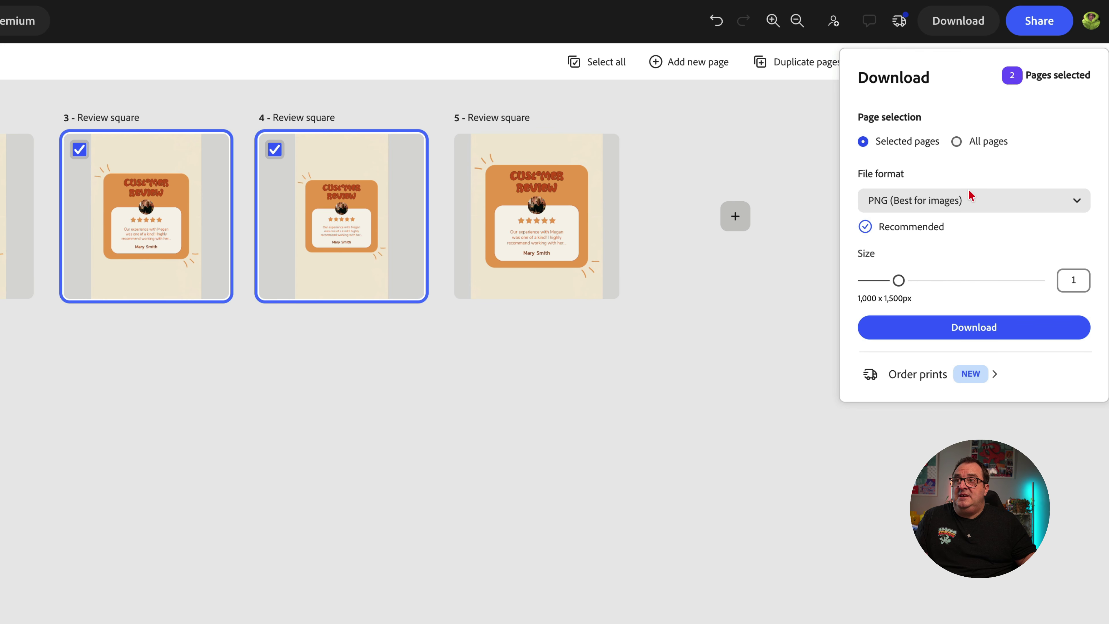
pyautogui.click(959, 204)
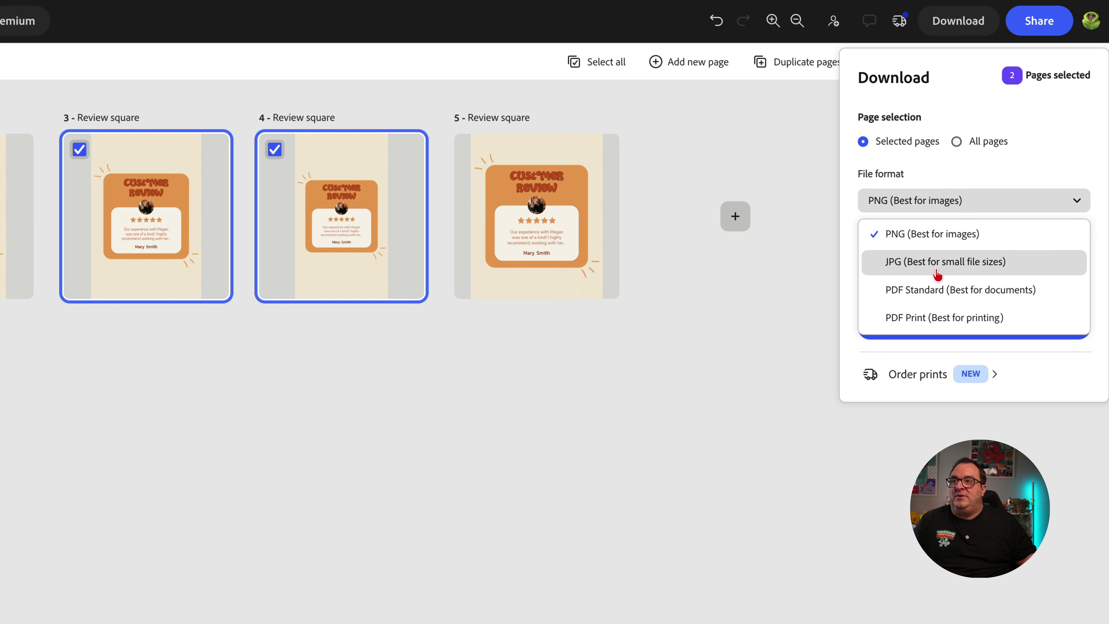
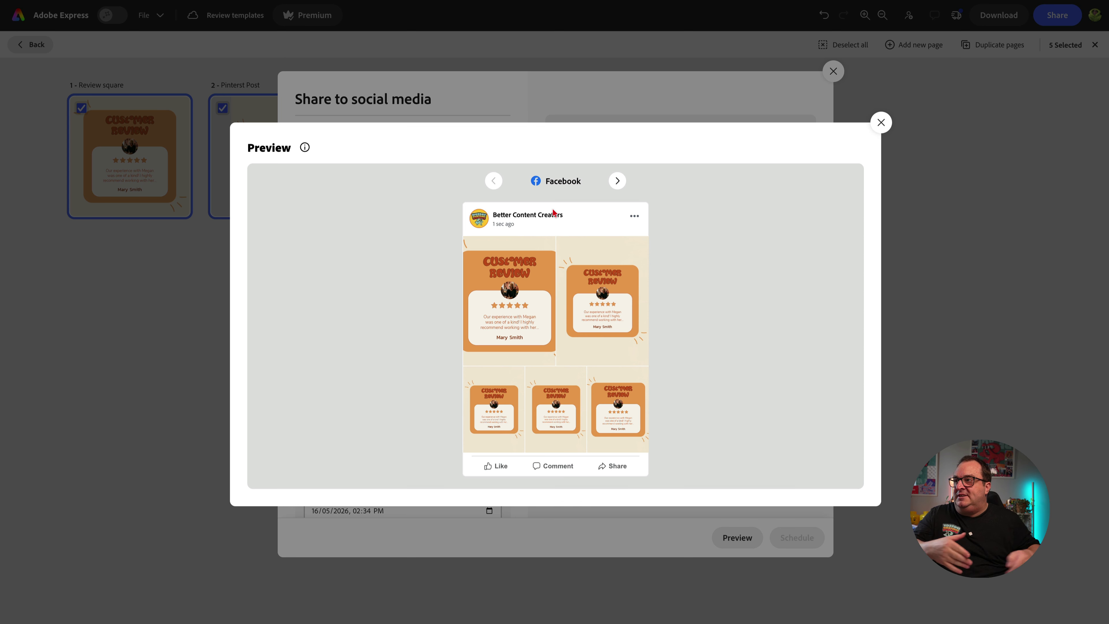
# Look through the social media post previews from Facebook to TikTok and close the preview.
pyautogui.click(619, 180)
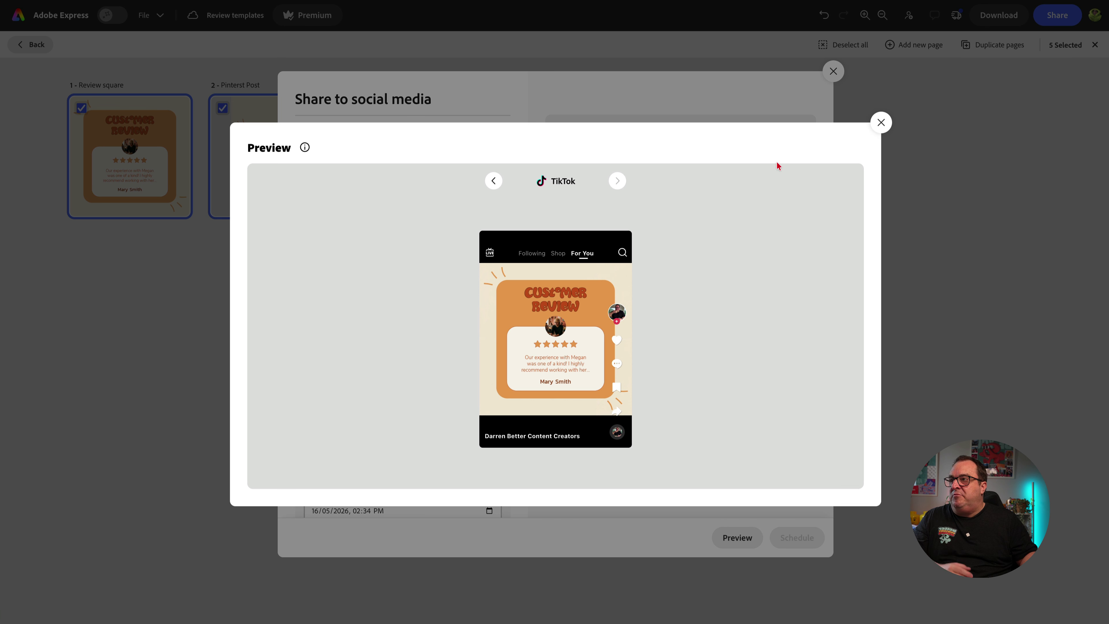
pyautogui.click(878, 124)
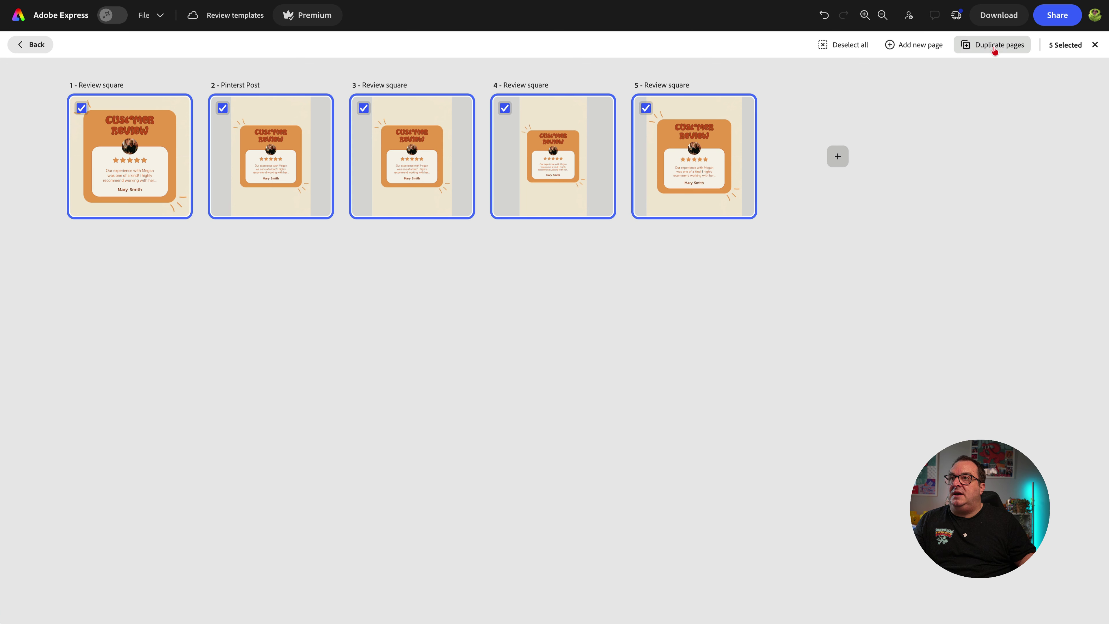
# Clear the page selection, select only page 1, and open the options for scheduling it as a social media post.
pyautogui.click(1096, 45)
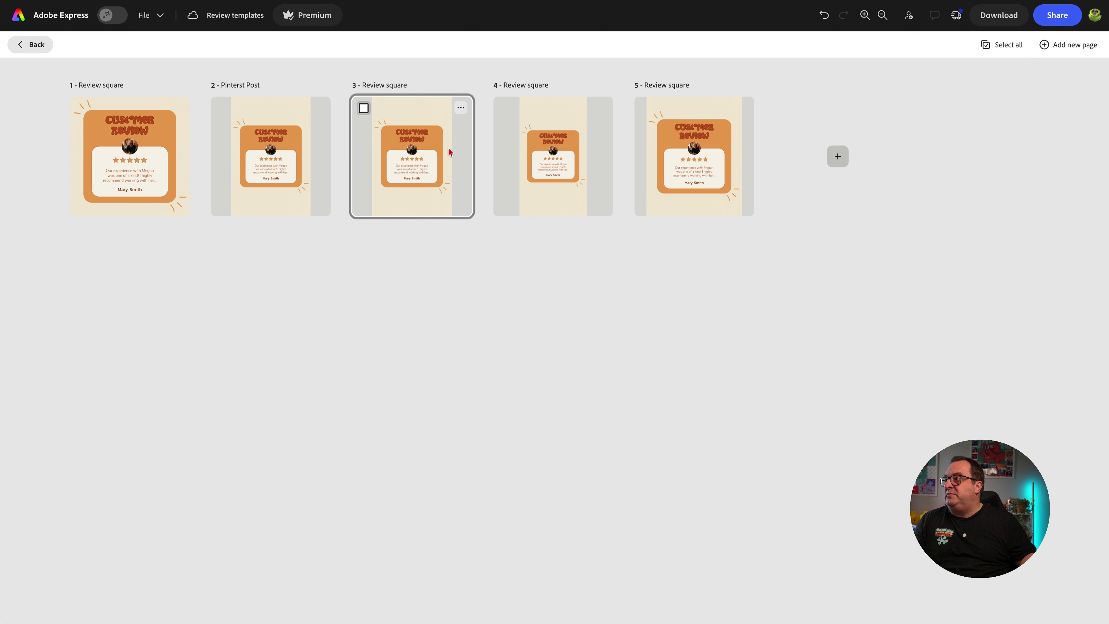
pyautogui.click(161, 159)
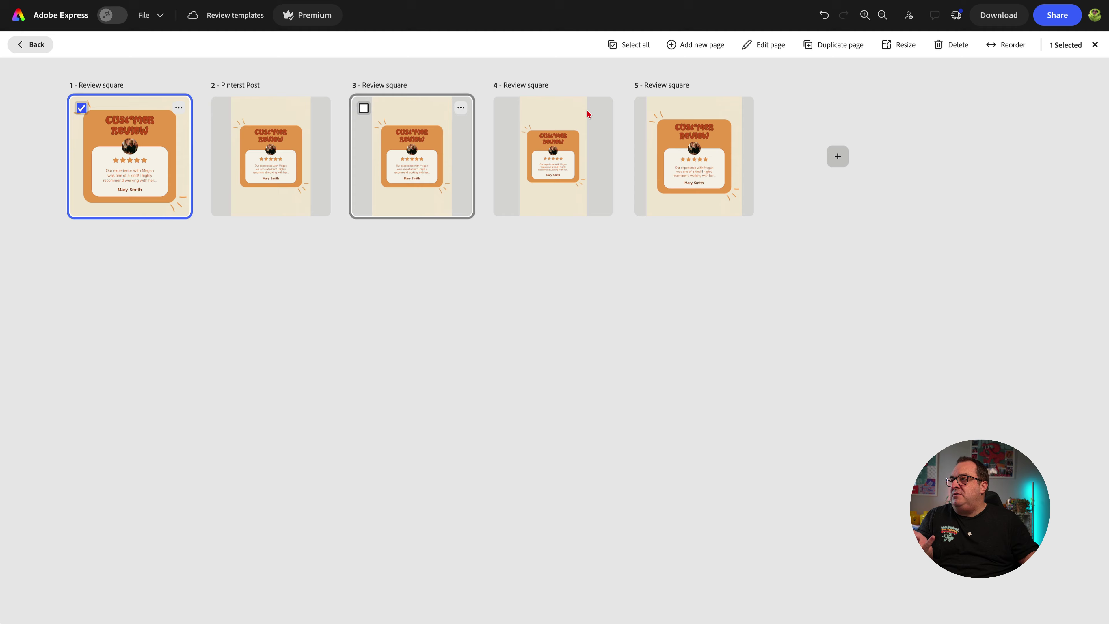
pyautogui.click(1052, 23)
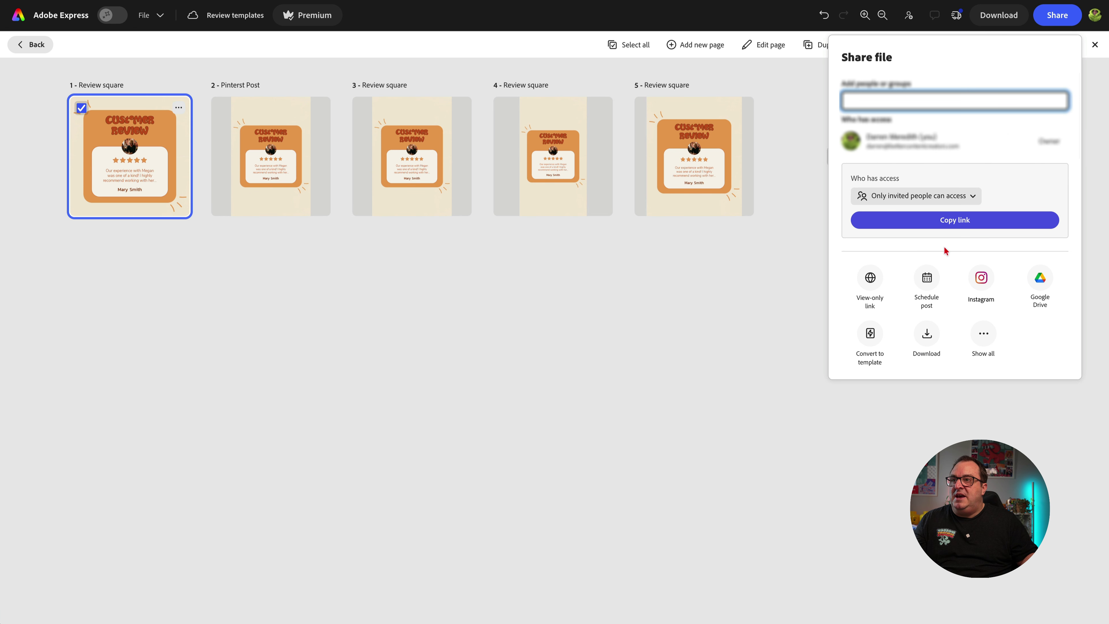
pyautogui.click(925, 277)
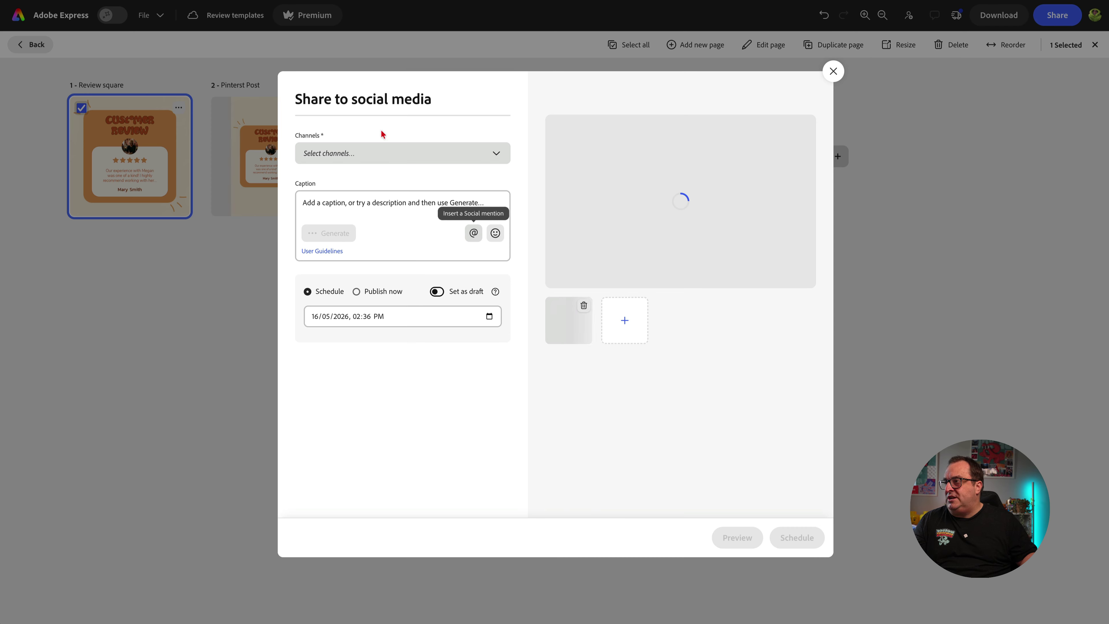
# Look through the Personal calendar's social account connections down to TikTok and return to the channel selection.
pyautogui.click(376, 154)
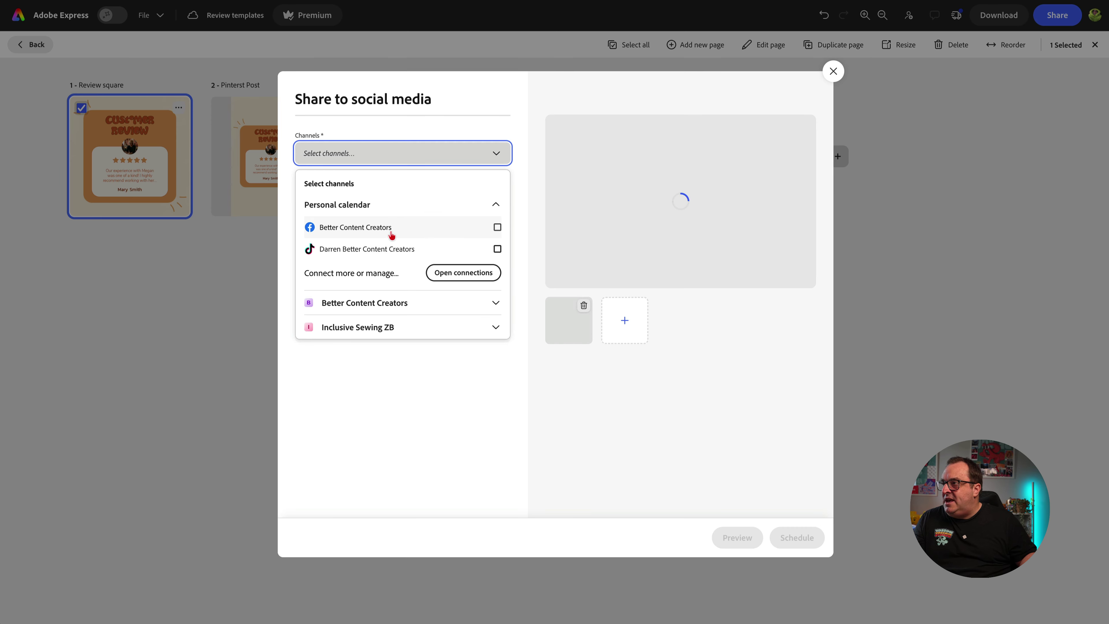
pyautogui.click(451, 272)
pyautogui.scroll(-3, 546, 330)
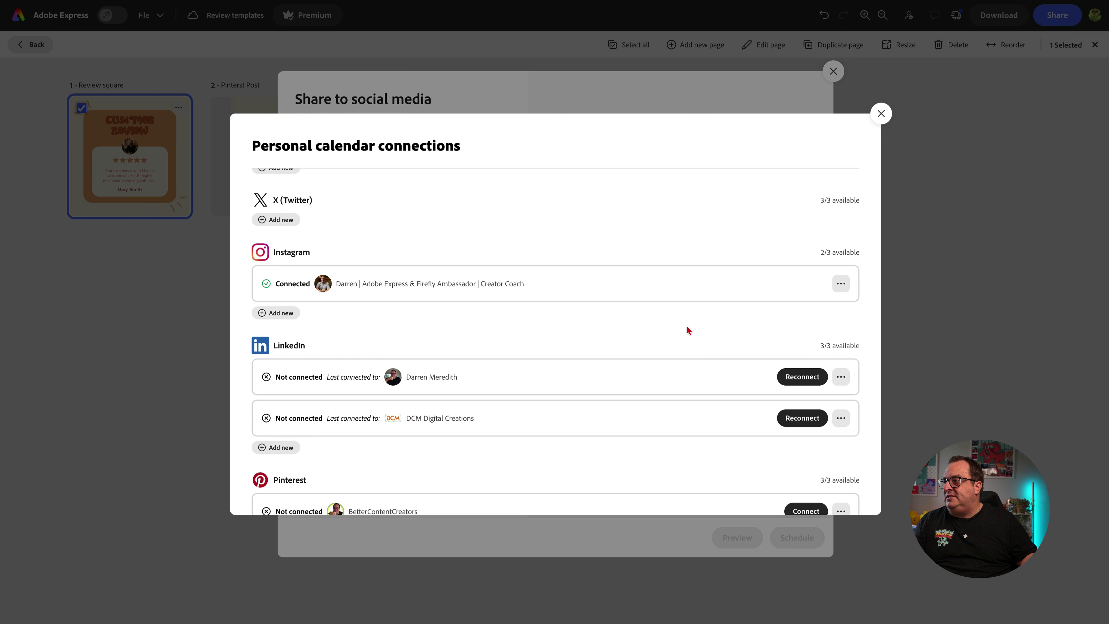
pyautogui.scroll(-2, 689, 328)
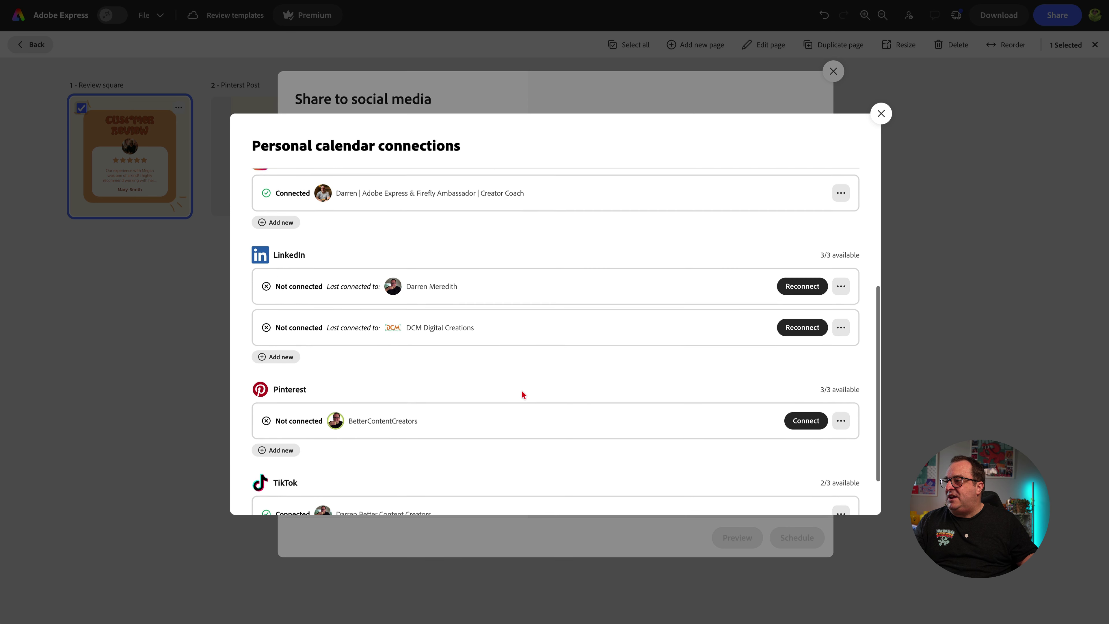
pyautogui.scroll(-2, 524, 396)
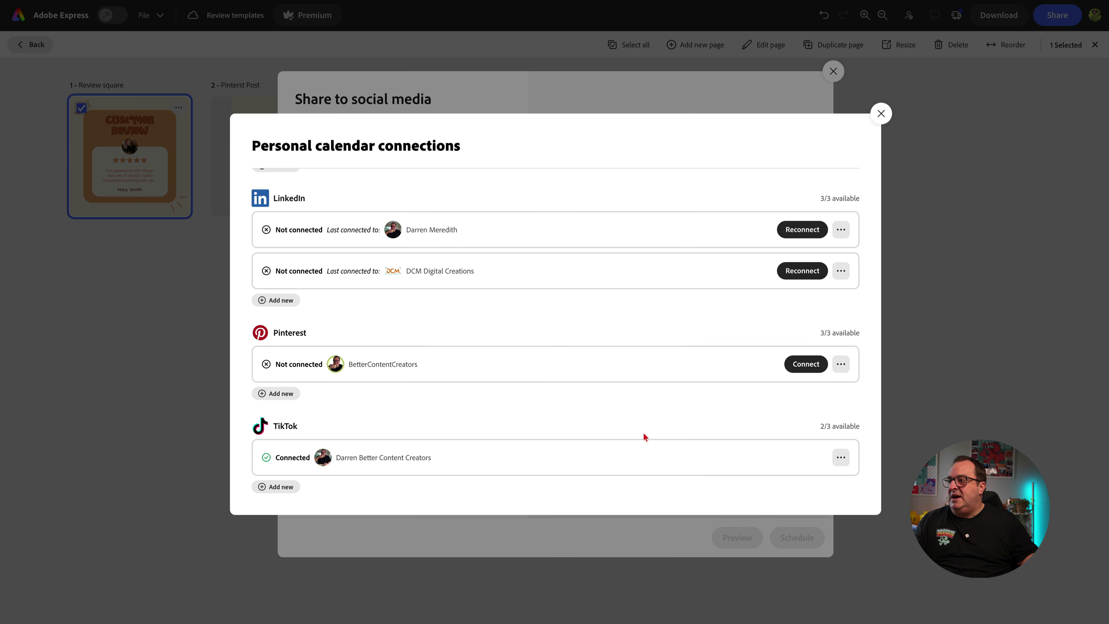
pyautogui.scroll(6, 674, 390)
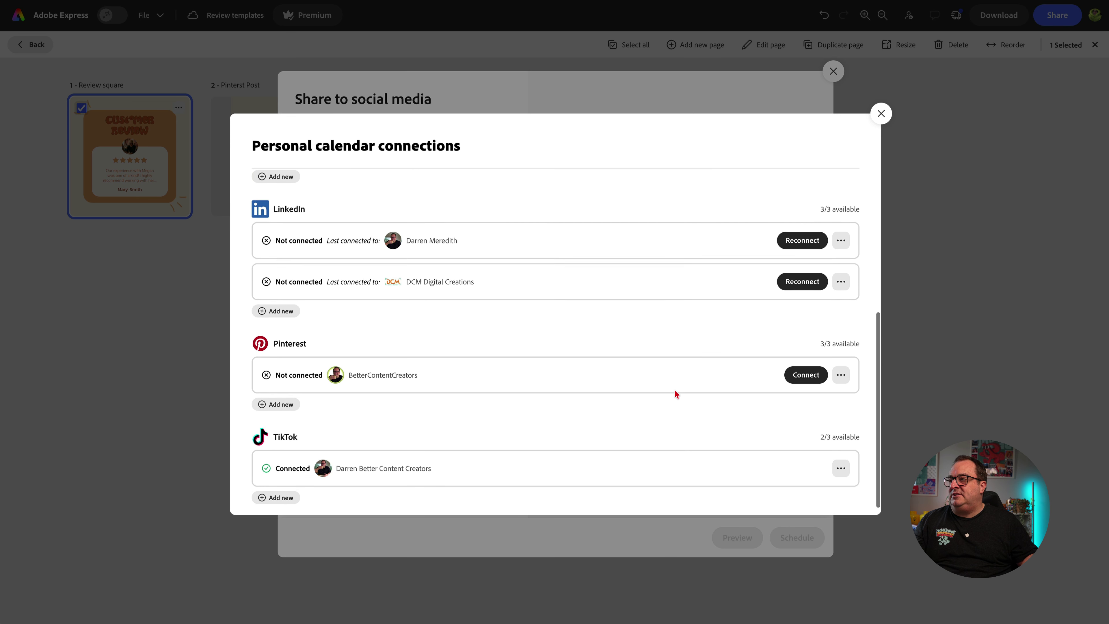
pyautogui.click(882, 114)
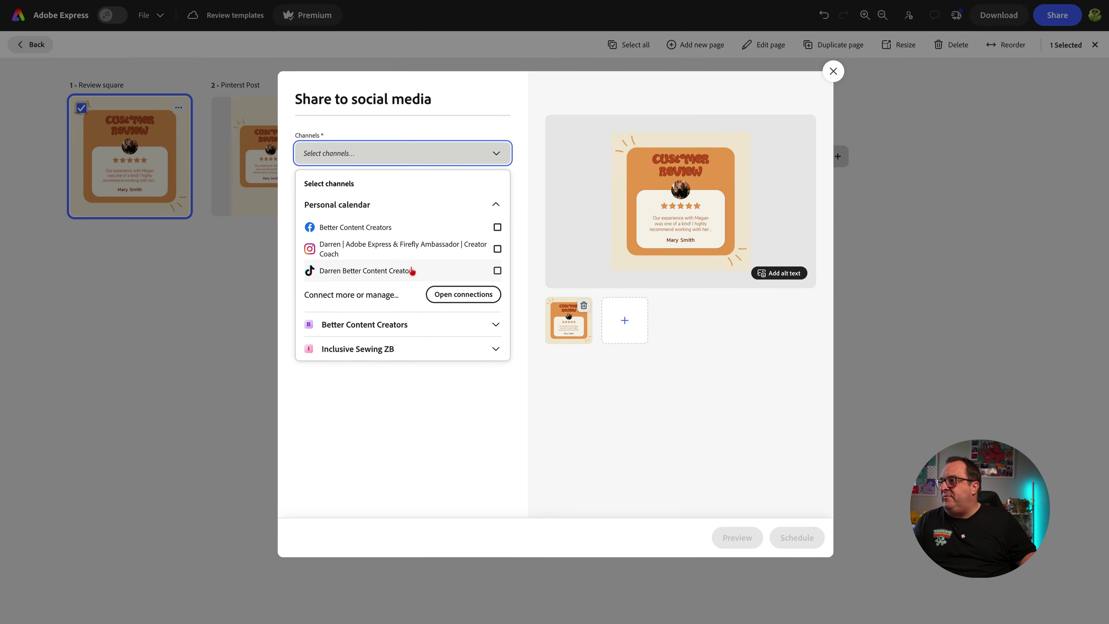
# Choose the Instagram account as the post's channel and view the image's alt text options.
pyautogui.click(498, 249)
pyautogui.click(493, 153)
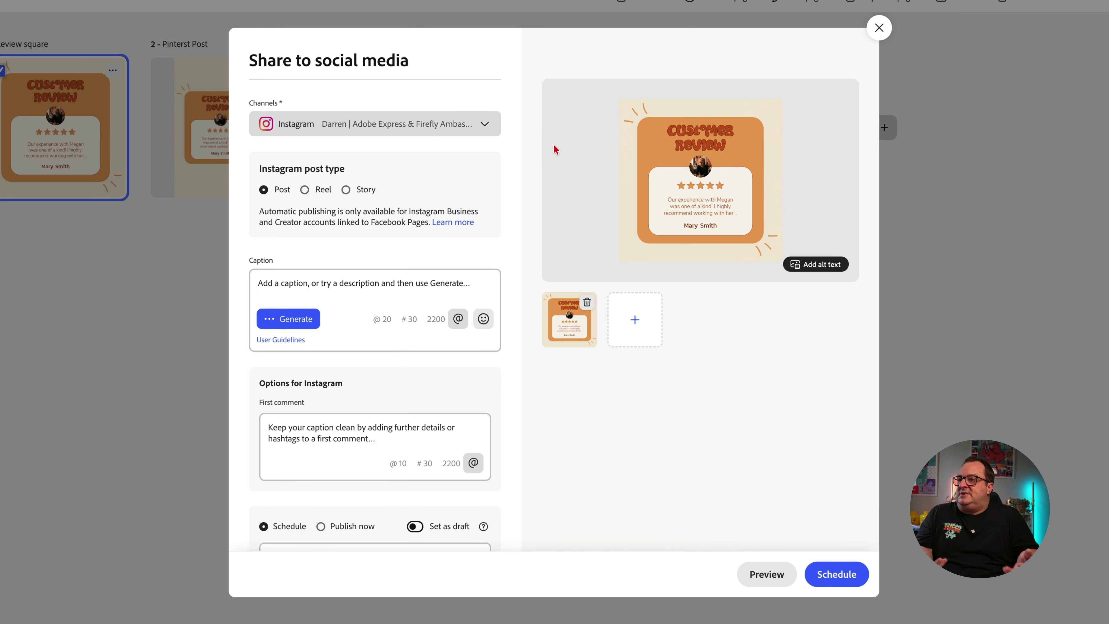
pyautogui.click(823, 265)
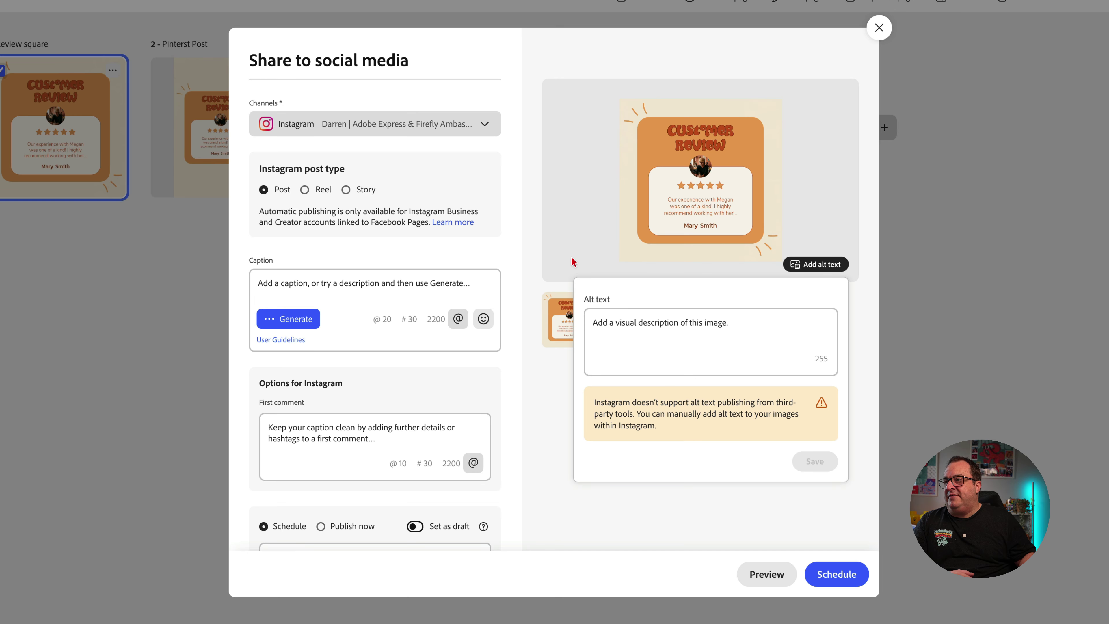
pyautogui.click(541, 313)
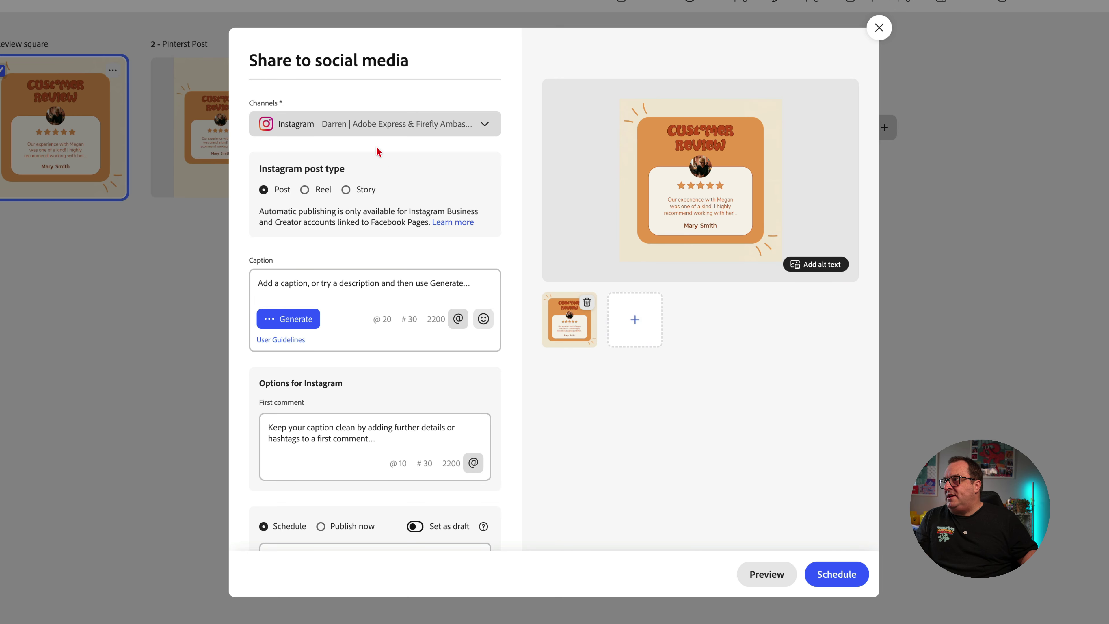
pyautogui.click(370, 129)
pyautogui.click(373, 127)
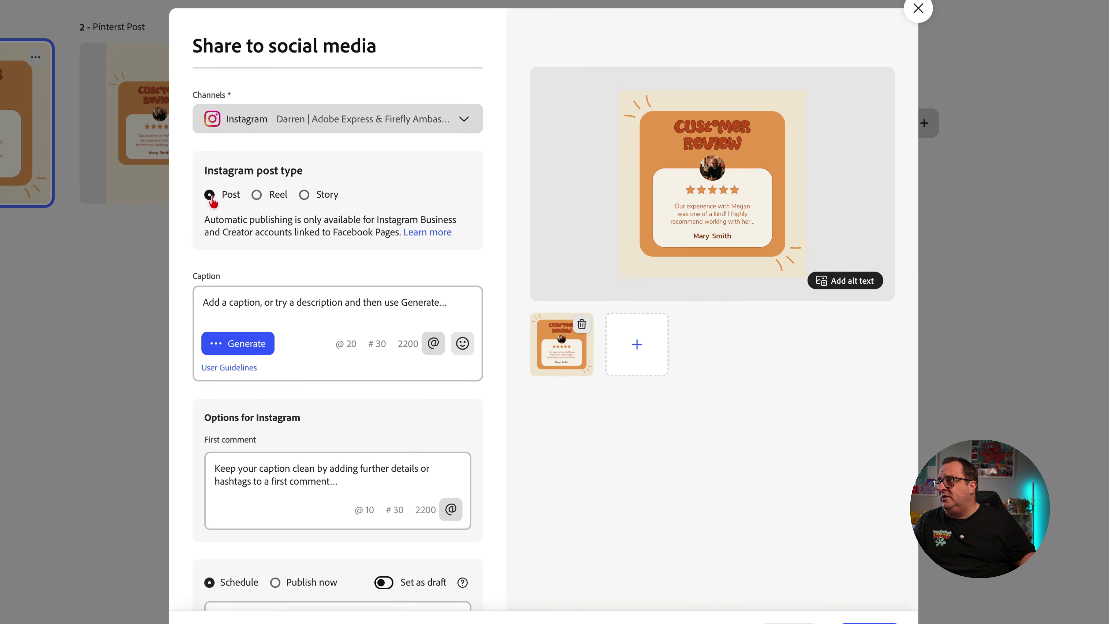
# Try the Reel post type, switch to Story, and delete the square image from the post.
pyautogui.click(247, 195)
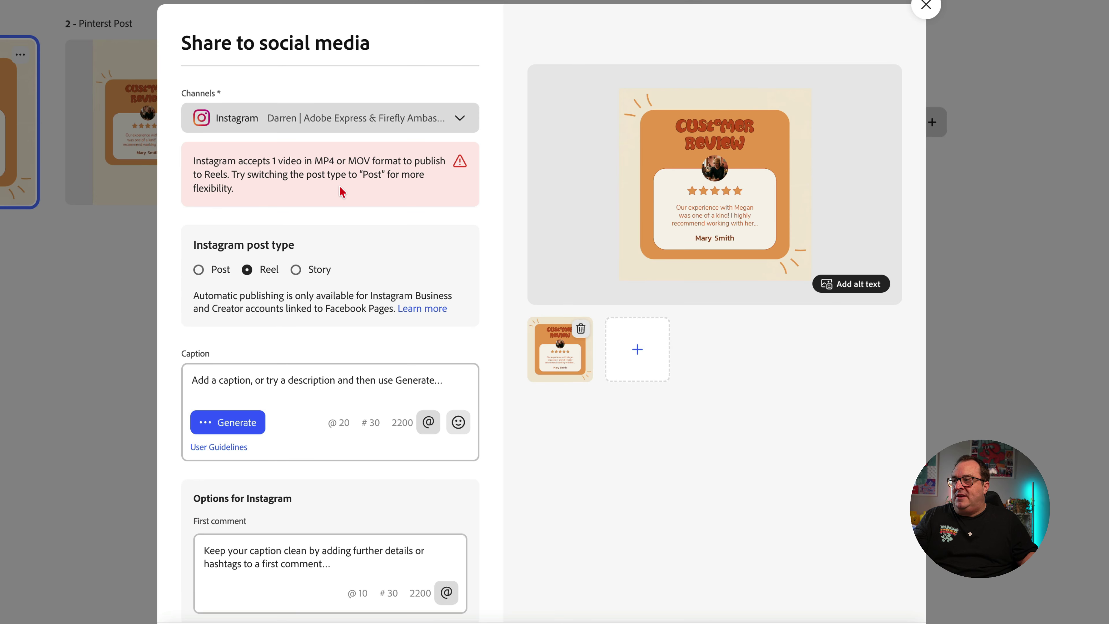
pyautogui.click(296, 269)
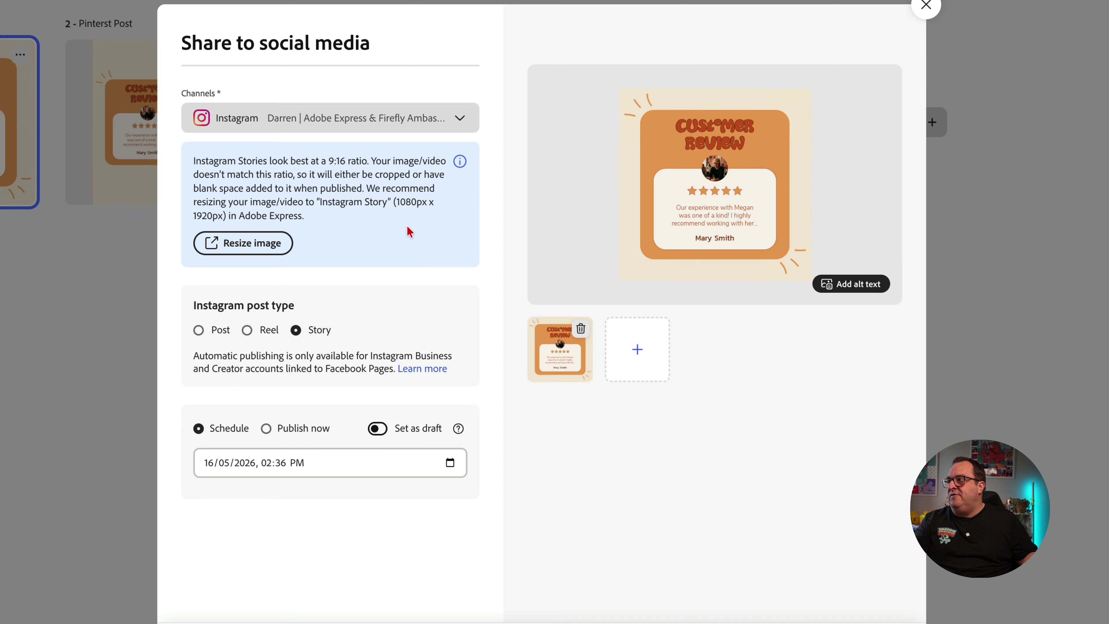
pyautogui.click(581, 334)
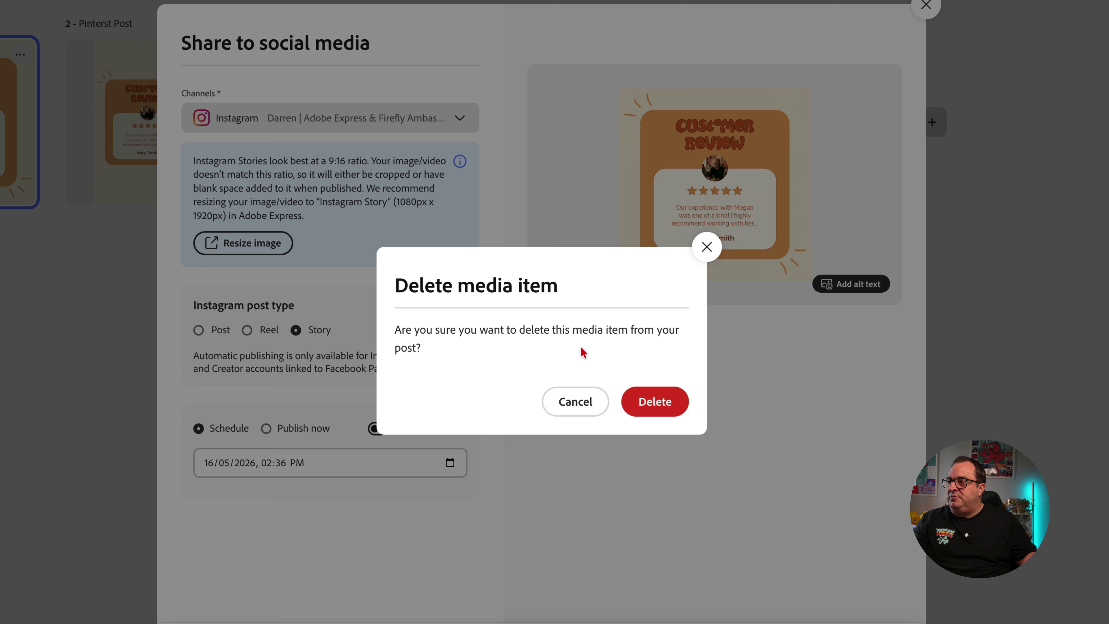
pyautogui.click(649, 400)
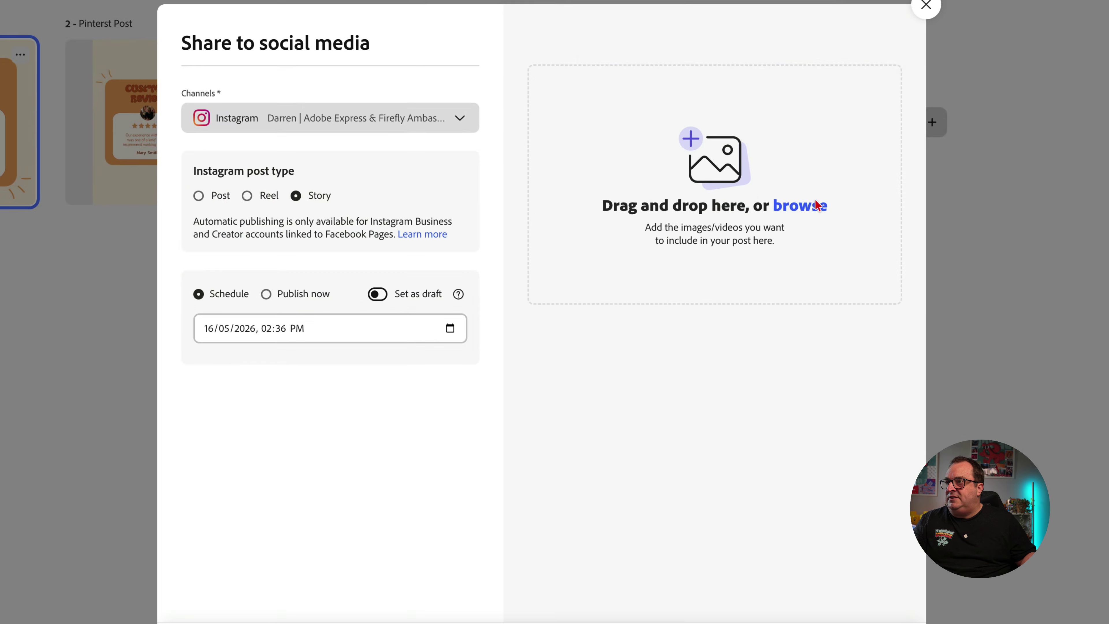
# Add only page 2 of the "Review templates" file to the post as its media.
pyautogui.click(809, 206)
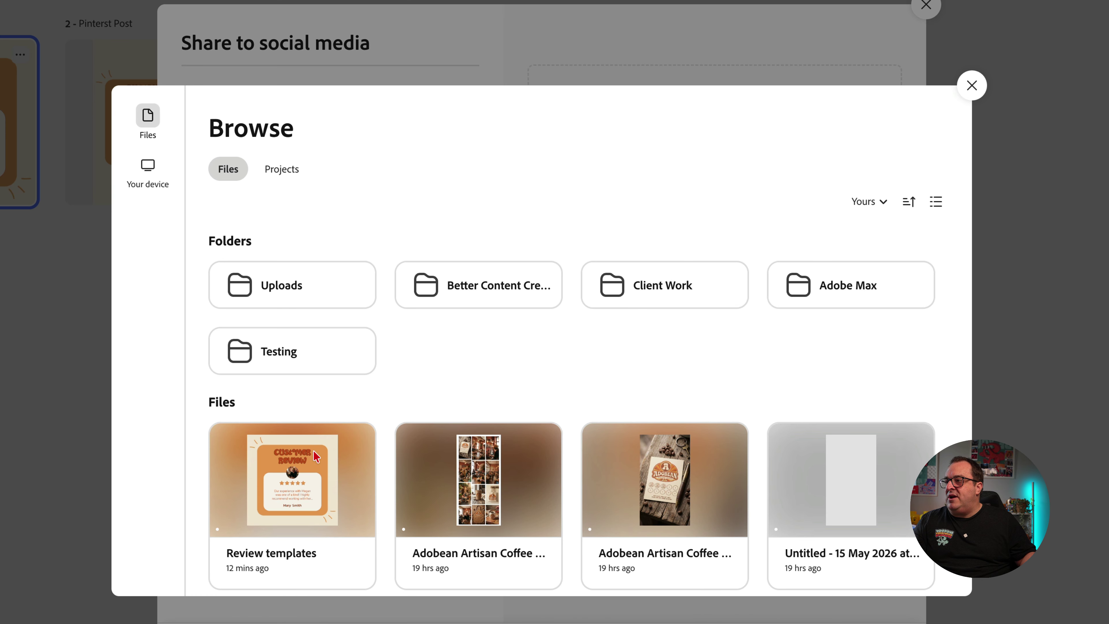
pyautogui.click(282, 480)
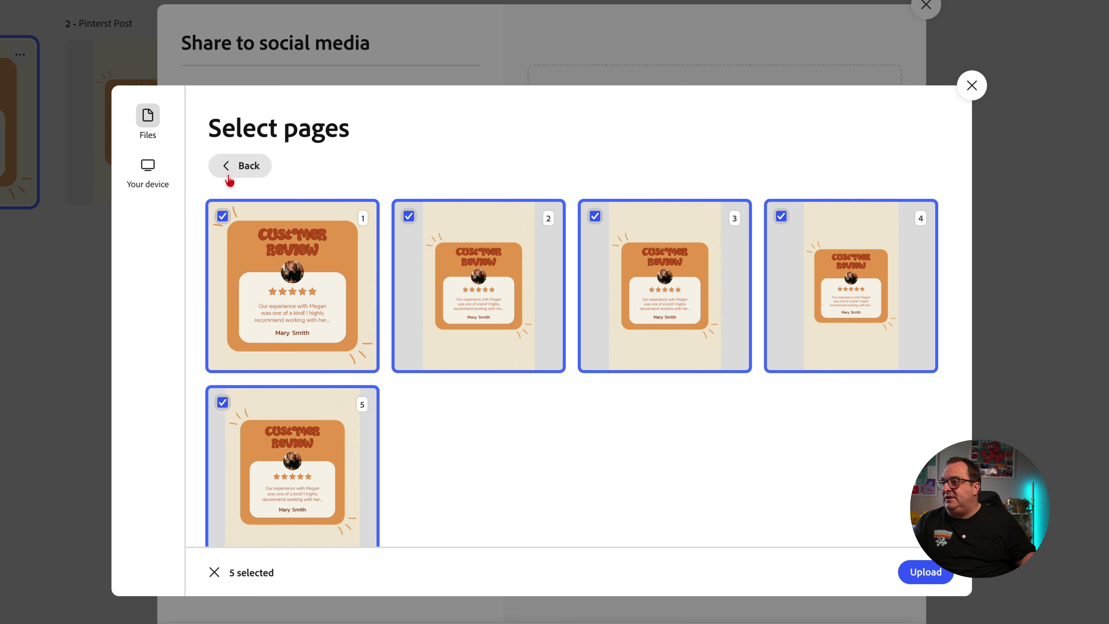
pyautogui.scroll(-1, 472, 515)
pyautogui.click(214, 573)
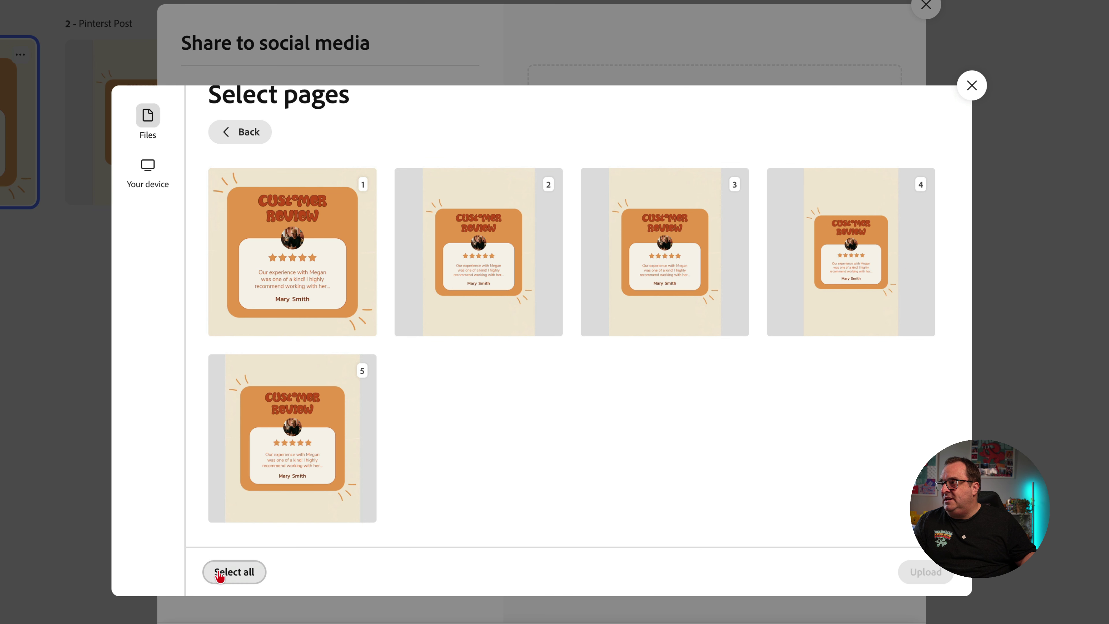
pyautogui.scroll(1, 561, 422)
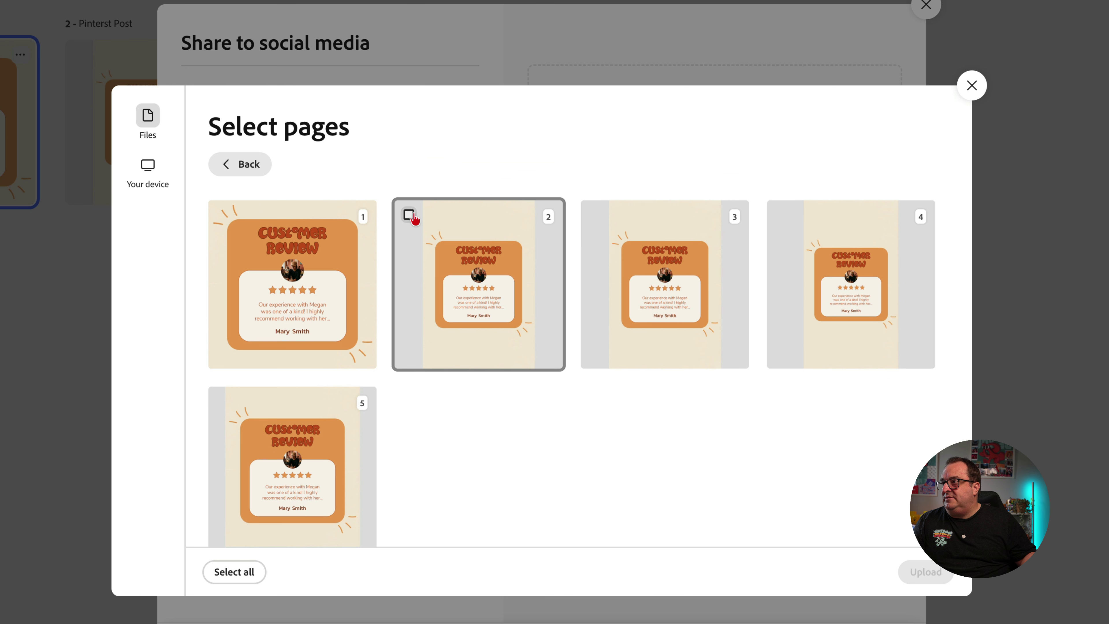
pyautogui.click(409, 215)
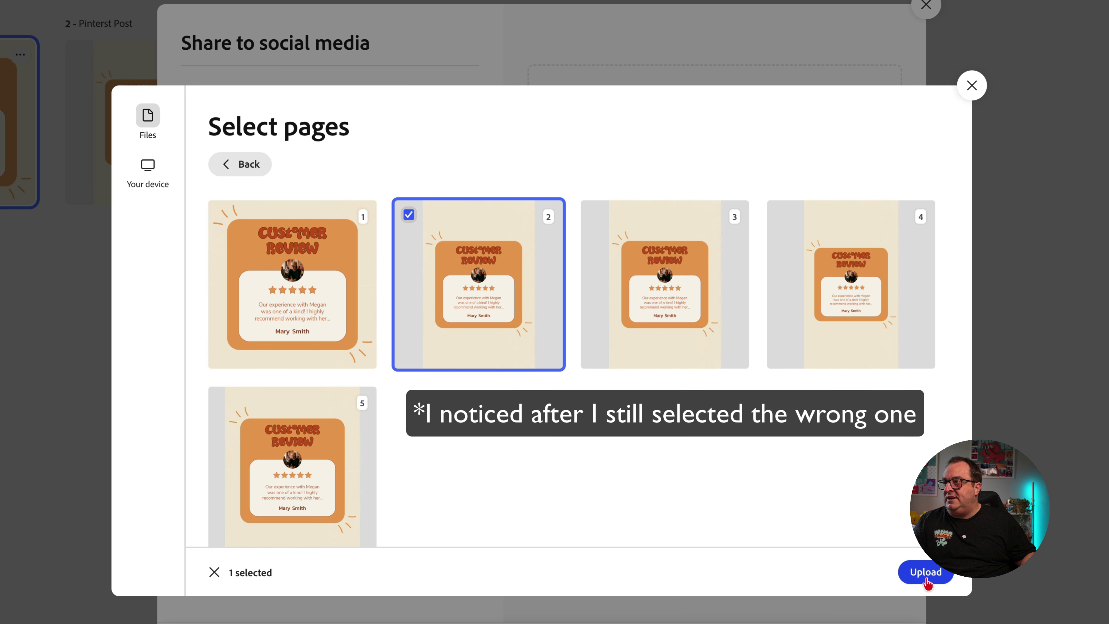
pyautogui.click(926, 572)
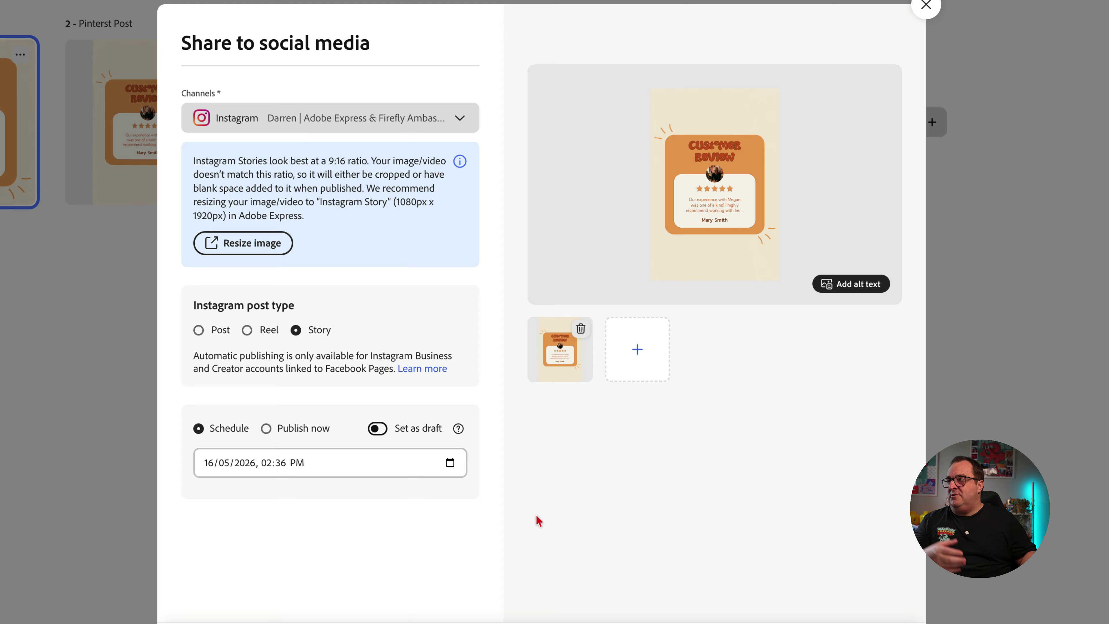
# Set the Instagram post type to Post, then generate a new caption and insert it into the post.
pyautogui.click(198, 330)
pyautogui.scroll(-3, 491, 321)
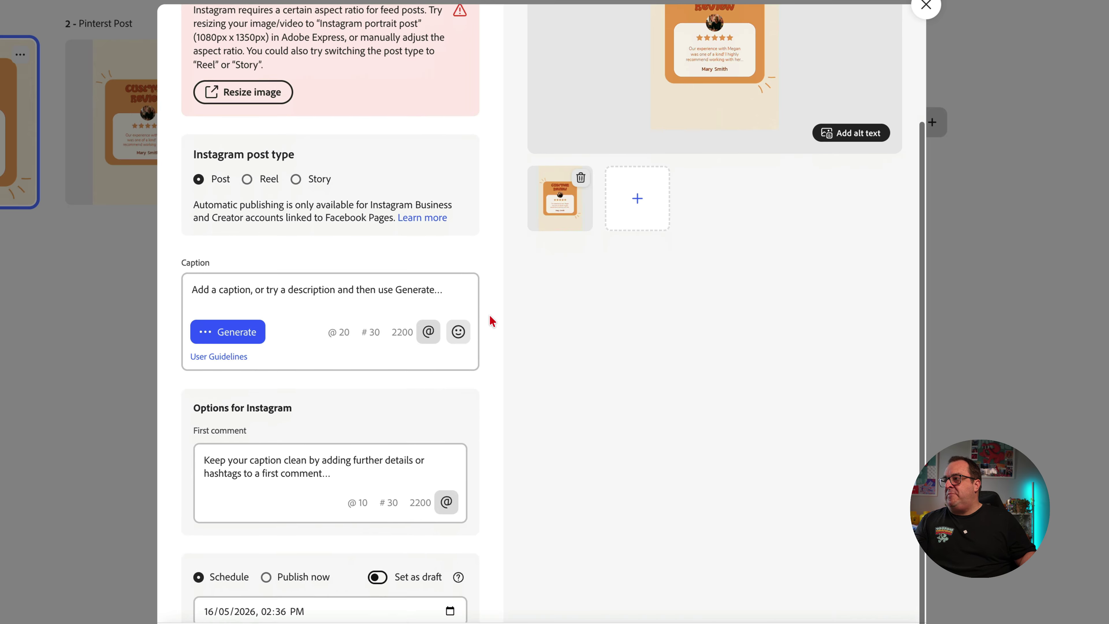
pyautogui.scroll(-1, 493, 321)
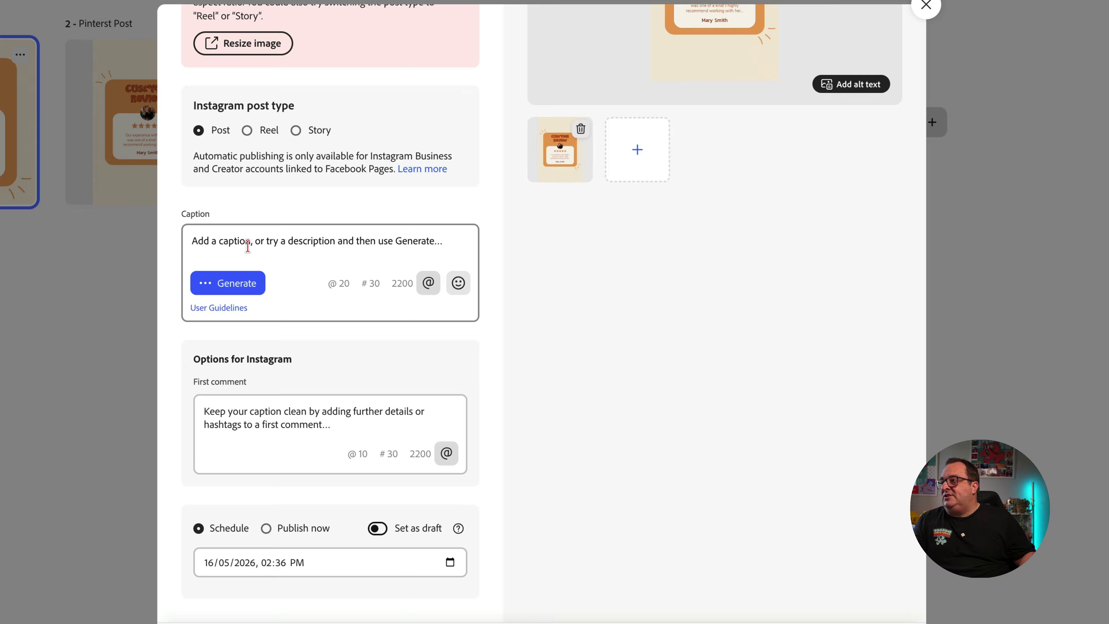
pyautogui.click(241, 289)
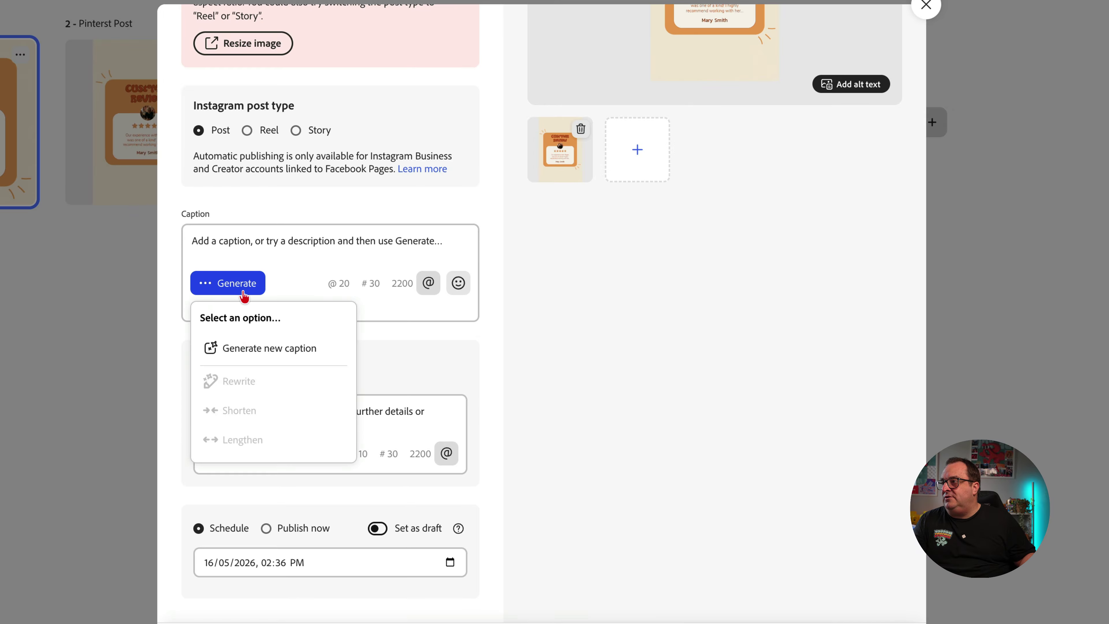
pyautogui.click(280, 355)
pyautogui.scroll(2, 581, 381)
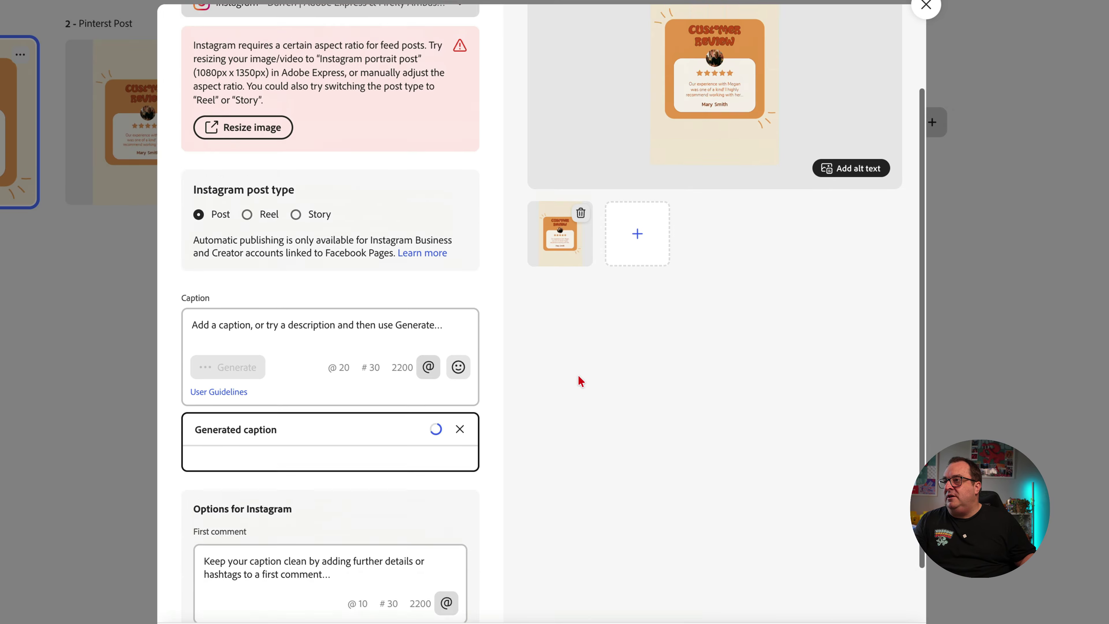
pyautogui.scroll(1, 580, 381)
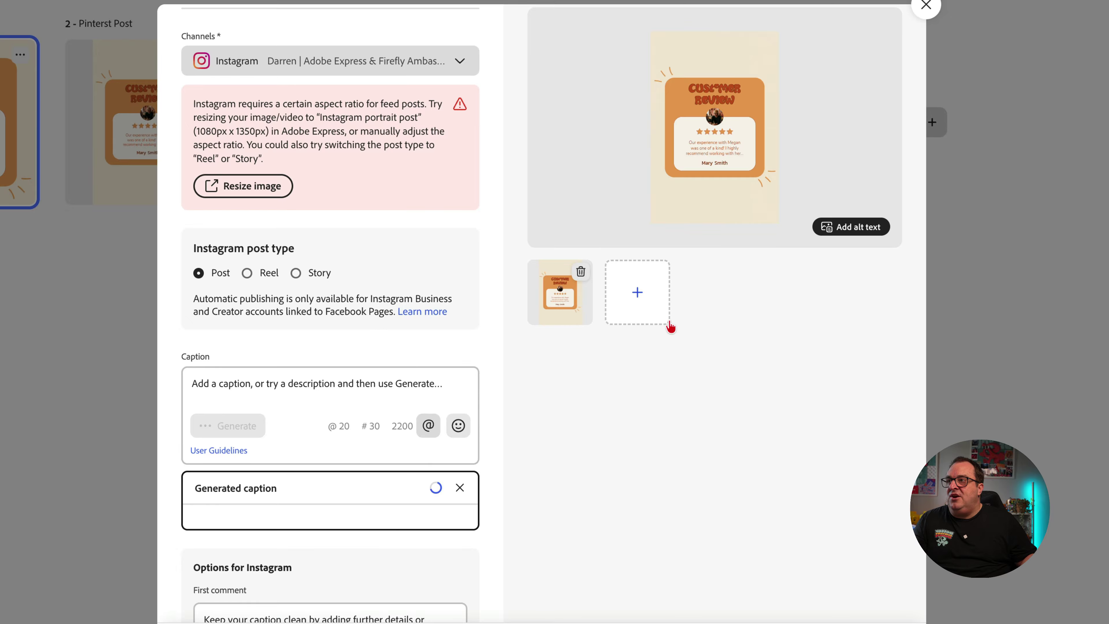
pyautogui.scroll(-1, 721, 322)
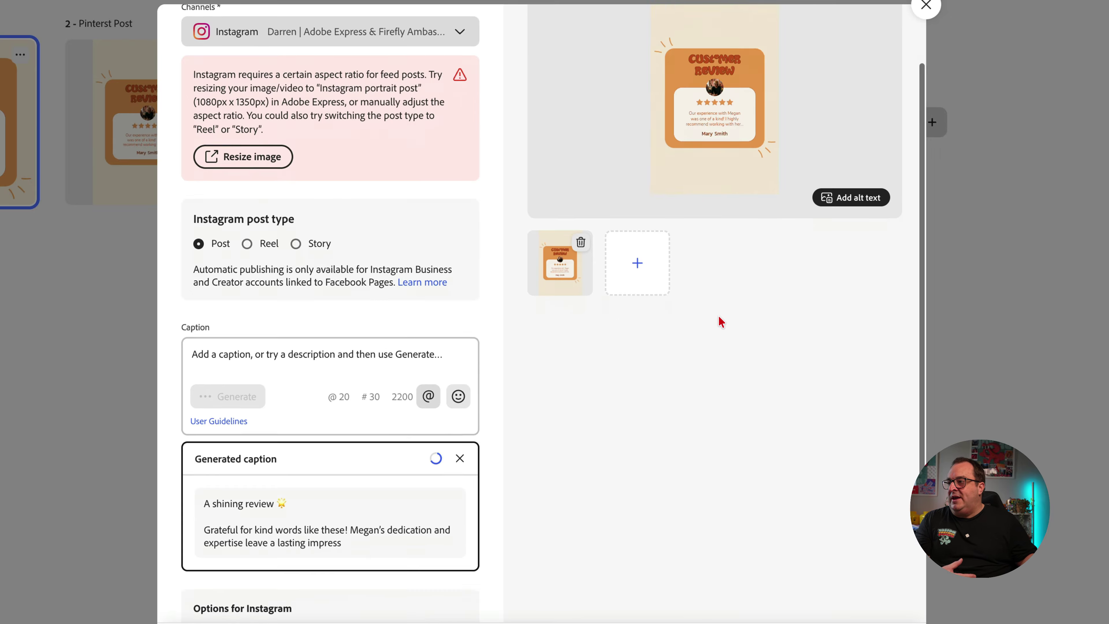
pyautogui.scroll(-4, 718, 322)
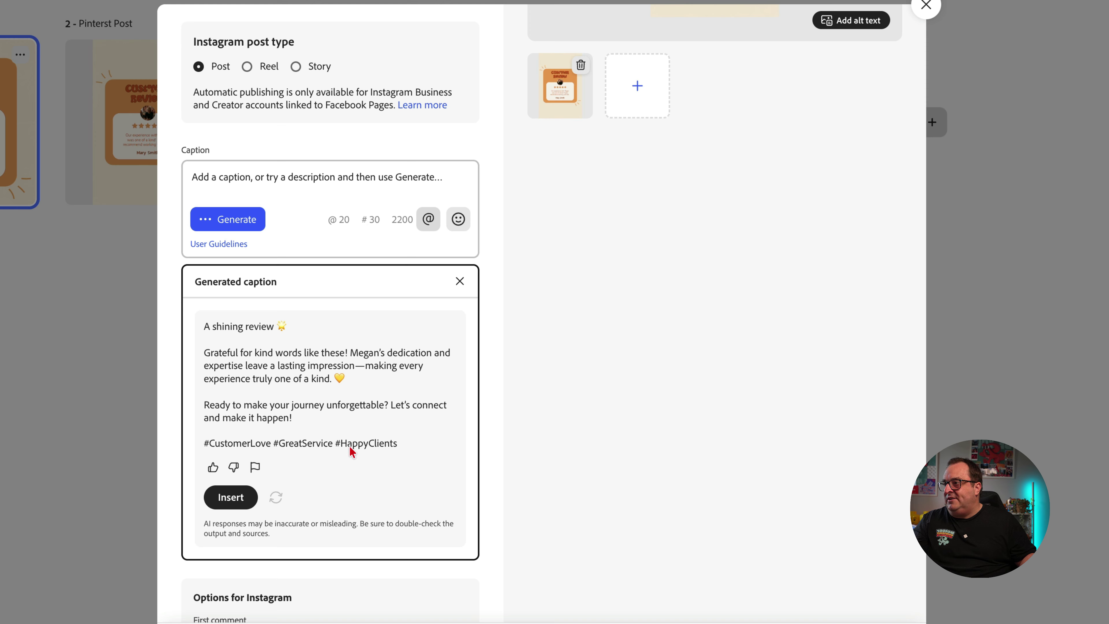
pyautogui.click(230, 497)
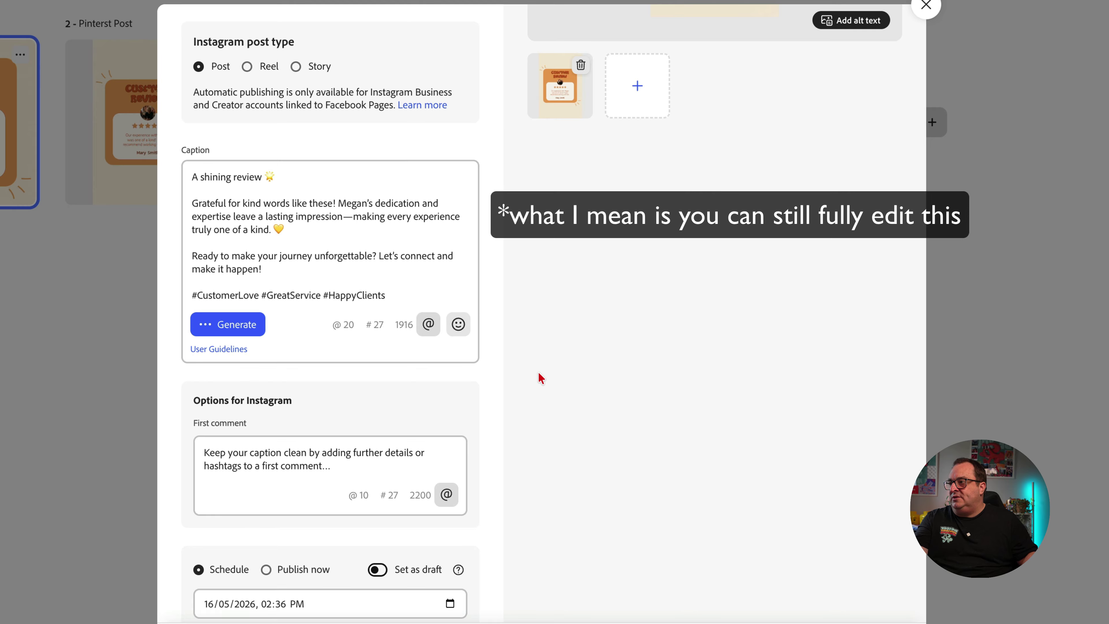
# Look over the post's first comment and schedule date options, and set the Instagram post as a draft.
pyautogui.scroll(-1, 543, 398)
pyautogui.scroll(-1, 543, 398)
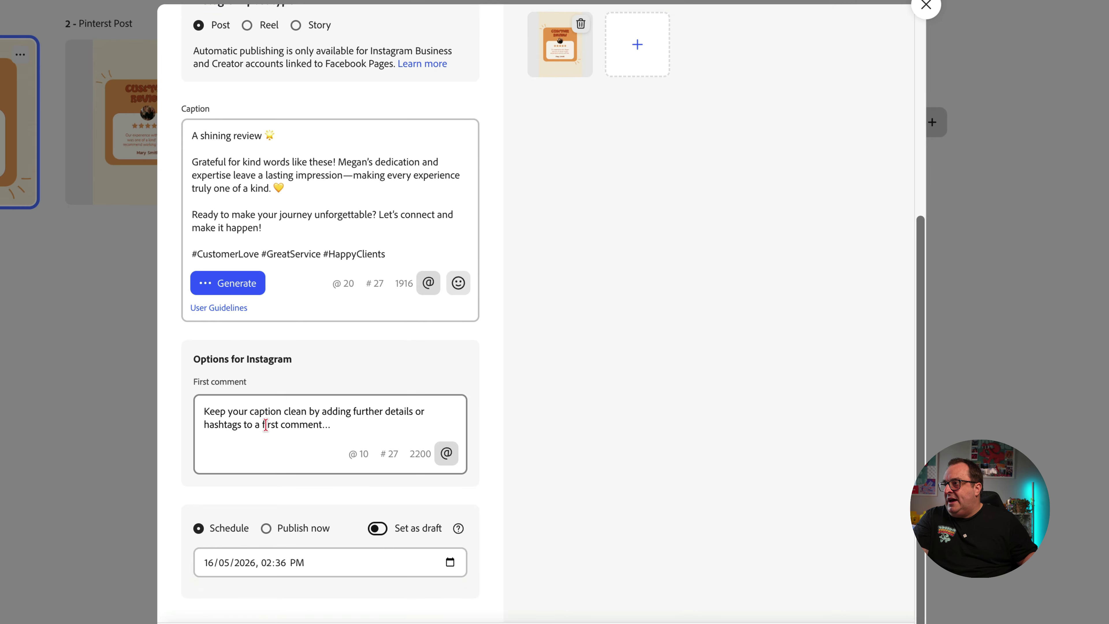
pyautogui.scroll(-3, 277, 502)
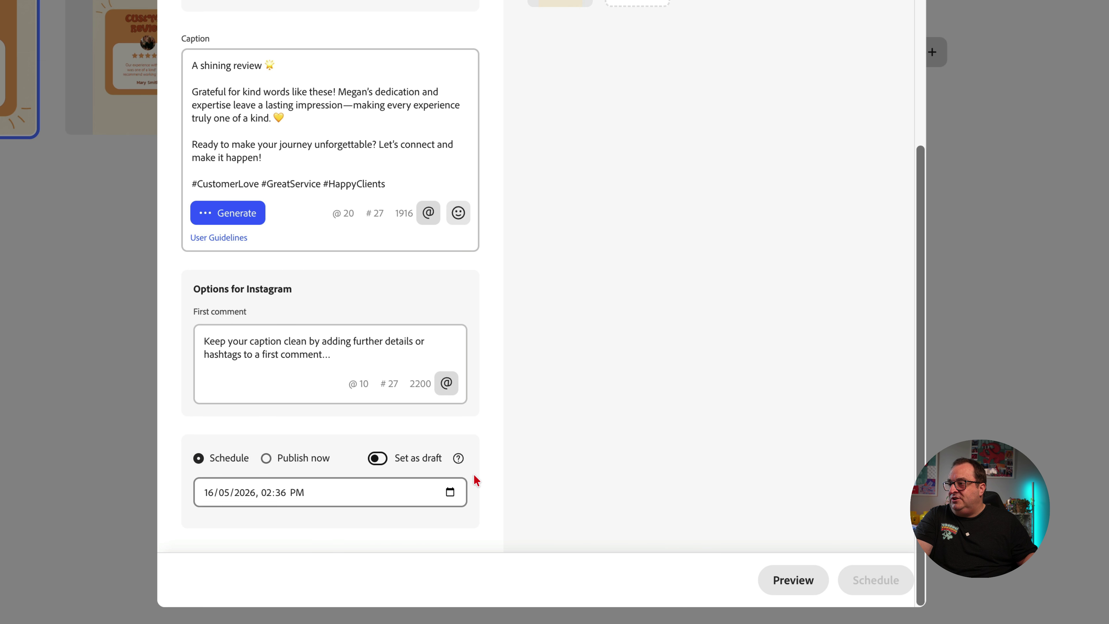
pyautogui.click(449, 492)
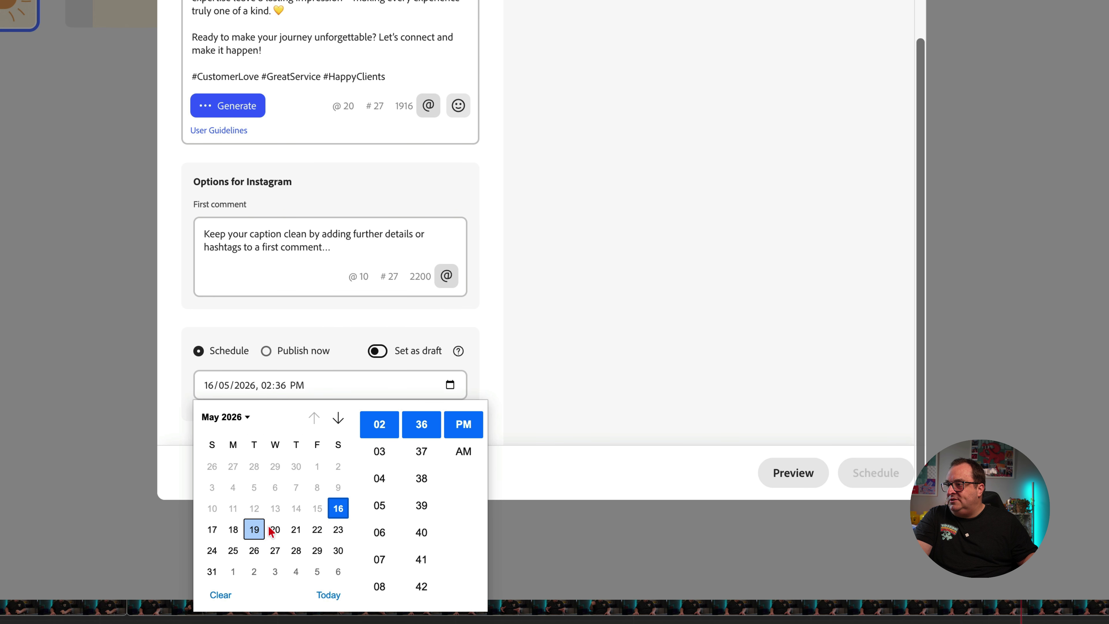
pyautogui.click(366, 349)
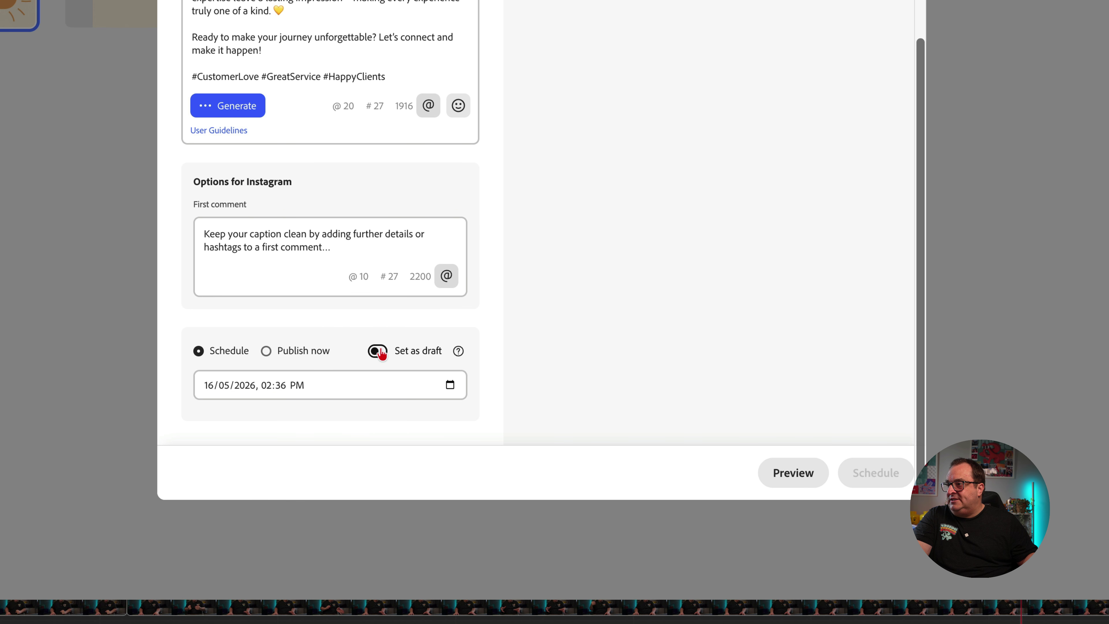
pyautogui.click(378, 352)
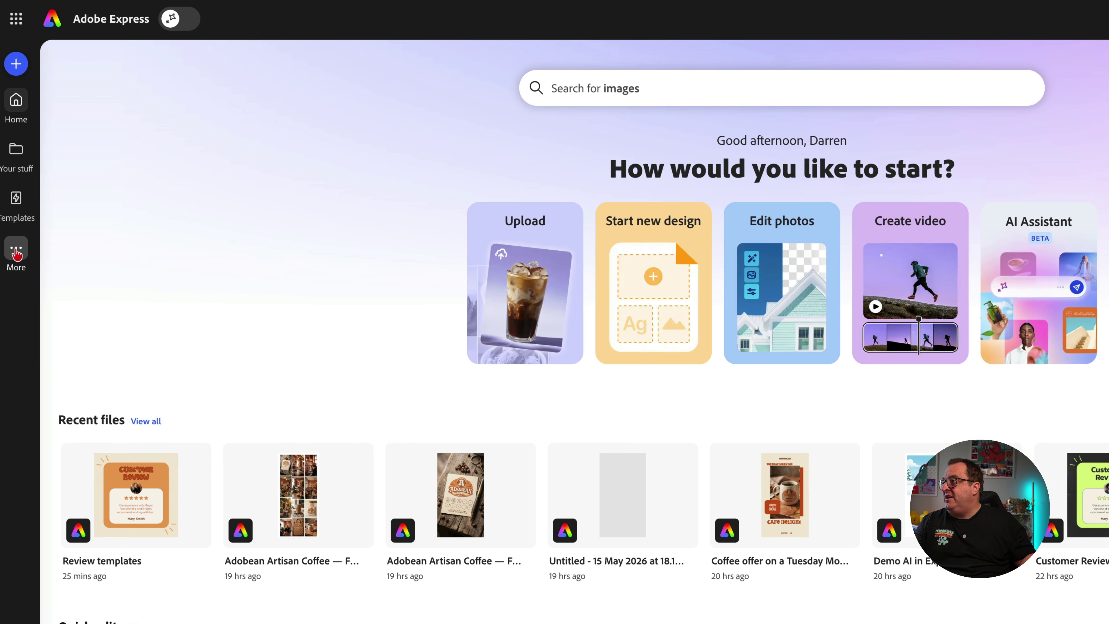
# Open the content scheduling calendar and view the "Your social media game, simplified" draft in the post ideas.
pyautogui.click(17, 194)
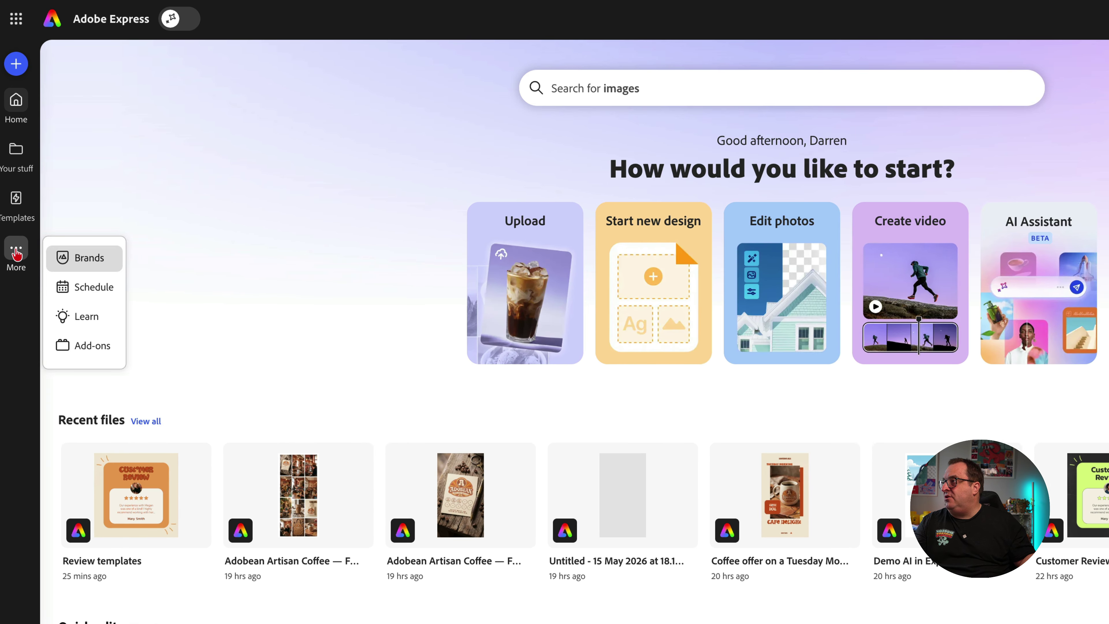
pyautogui.click(92, 289)
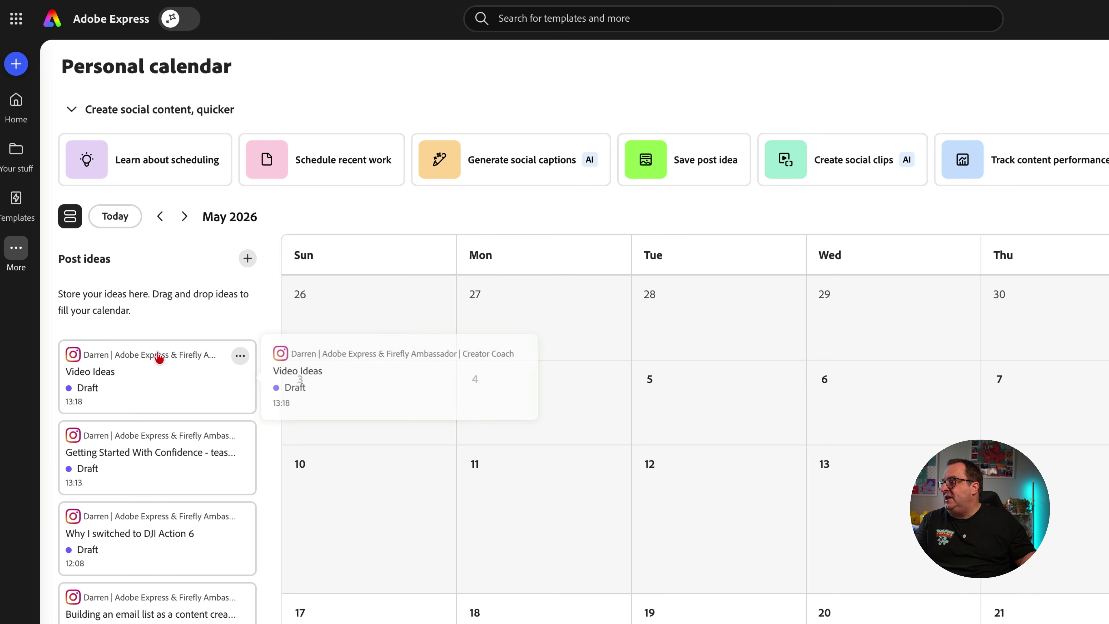
pyautogui.scroll(-3, 137, 606)
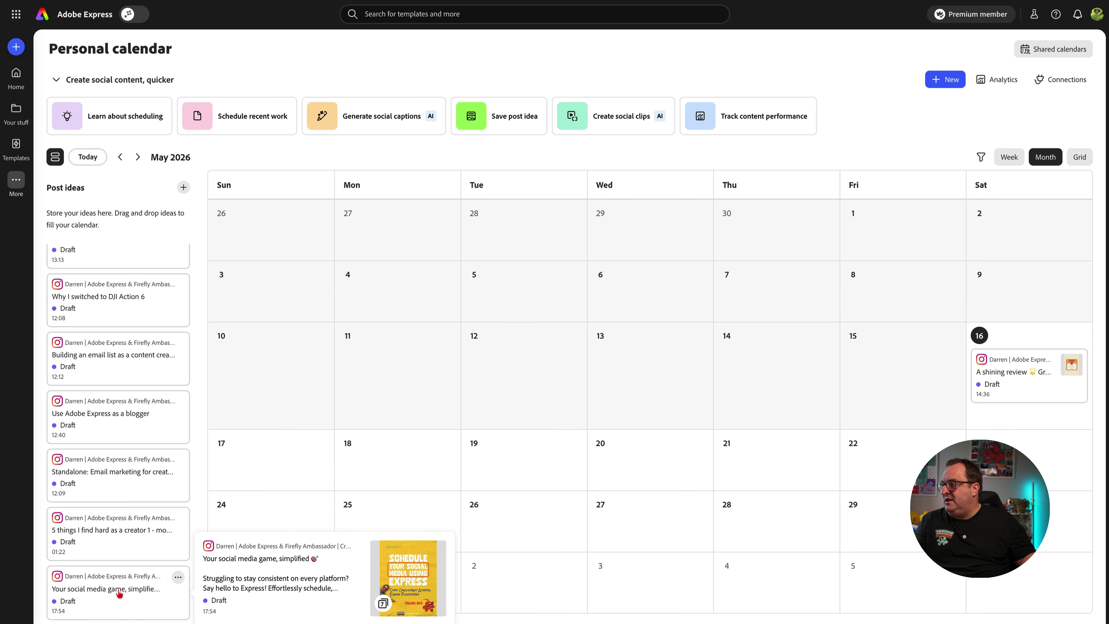
pyautogui.click(120, 593)
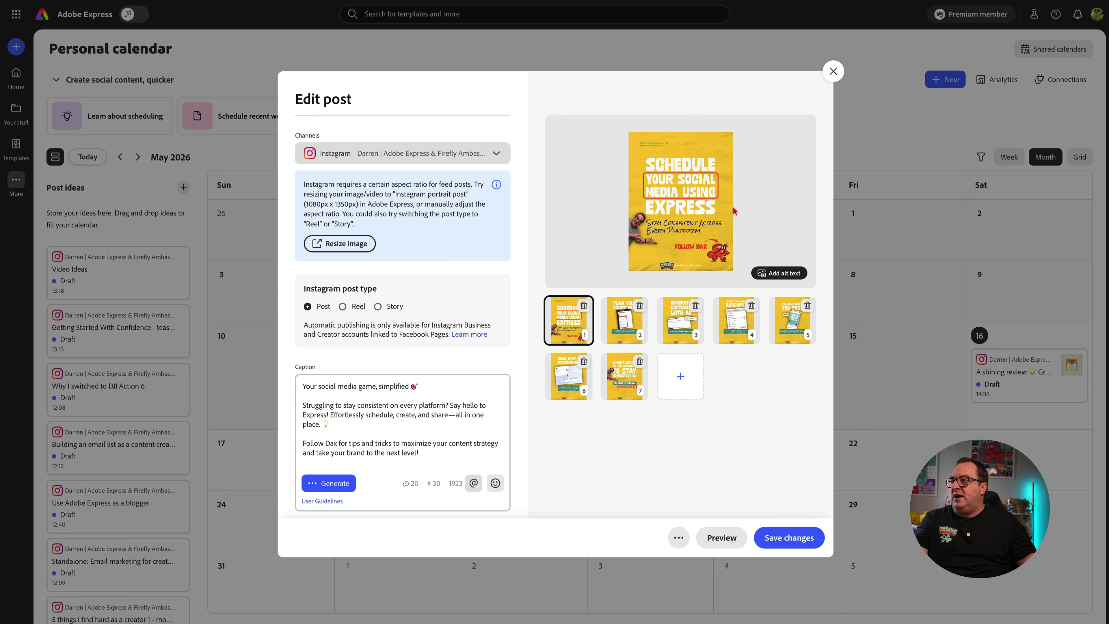
pyautogui.click(836, 72)
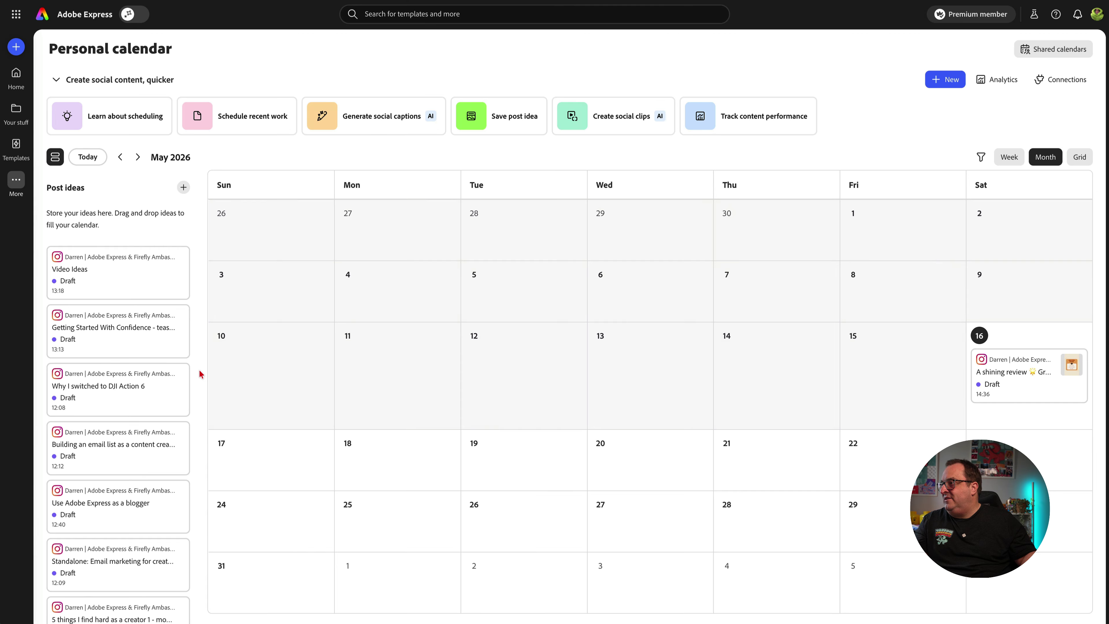
# Open the "A shining review" draft from 16 May, review its caption and draft settings, and preview the post.
pyautogui.moveTo(1013, 375)
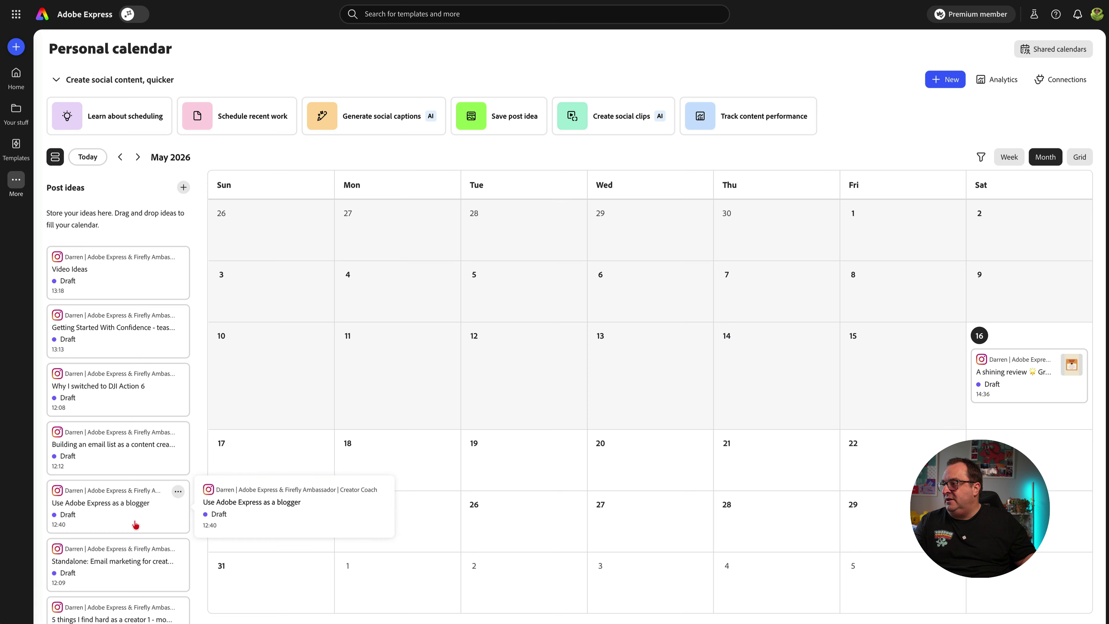
pyautogui.scroll(-2, 136, 525)
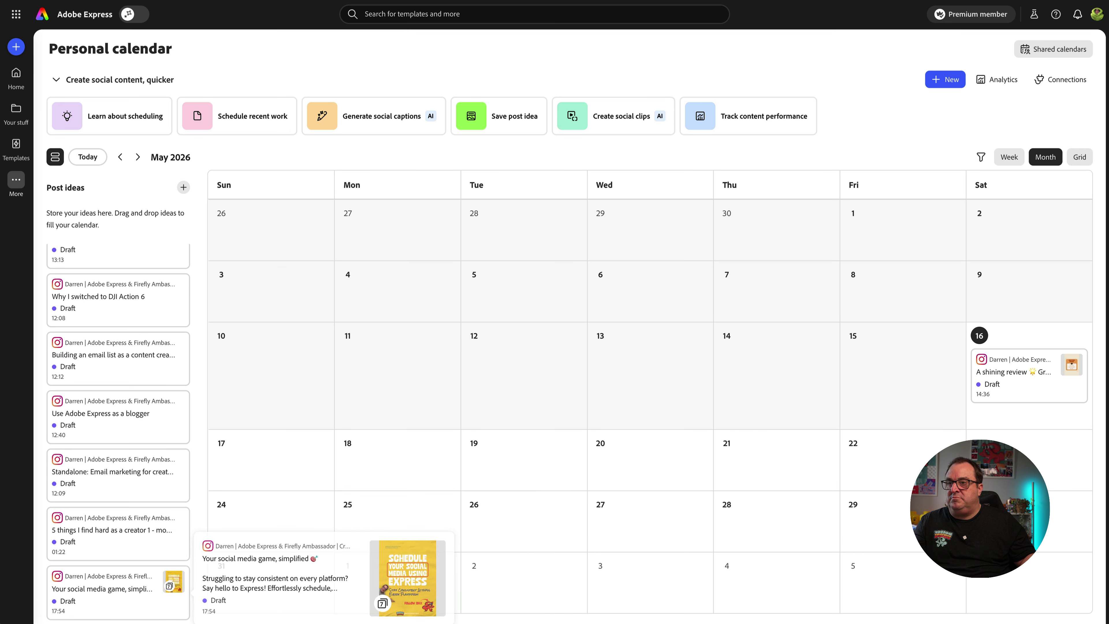
pyautogui.moveTo(1057, 369)
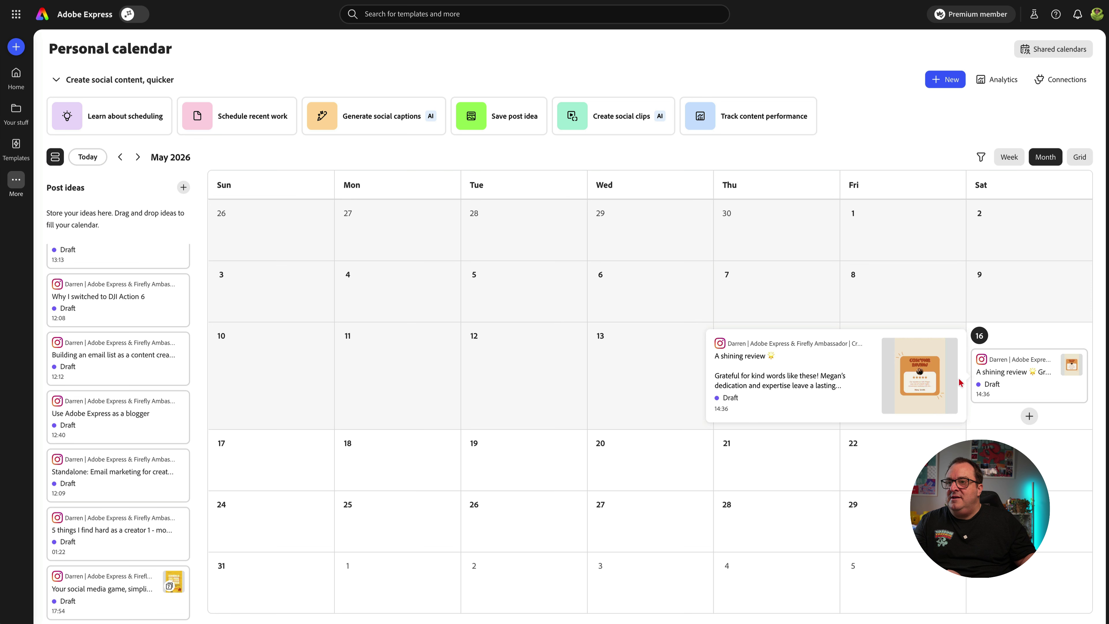
pyautogui.click(1016, 368)
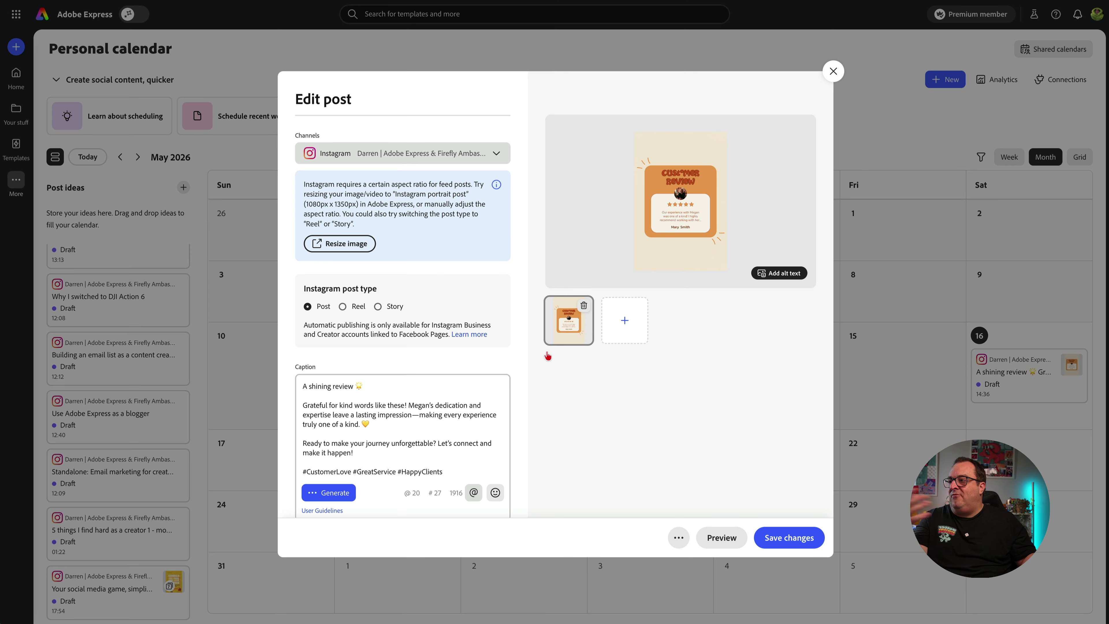
pyautogui.scroll(-5, 488, 372)
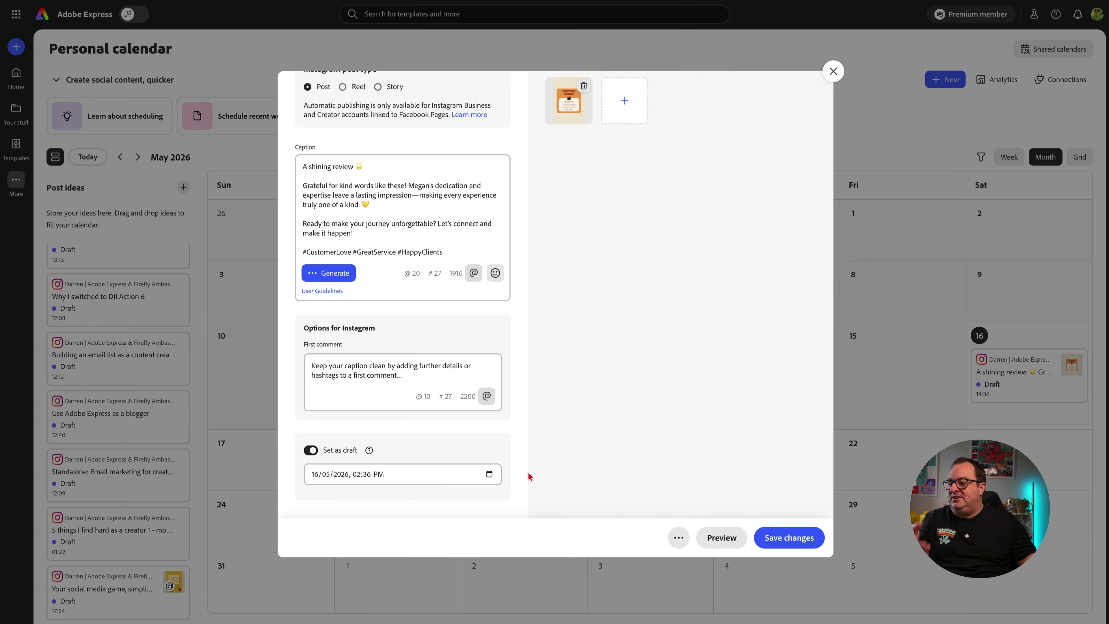
pyautogui.click(721, 541)
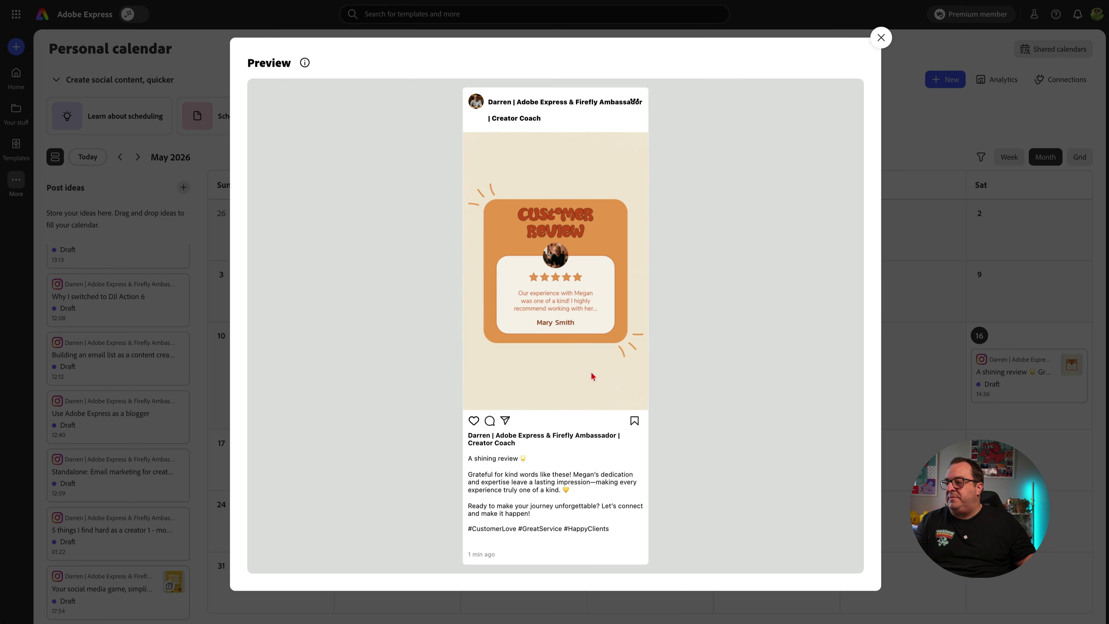
pyautogui.click(880, 39)
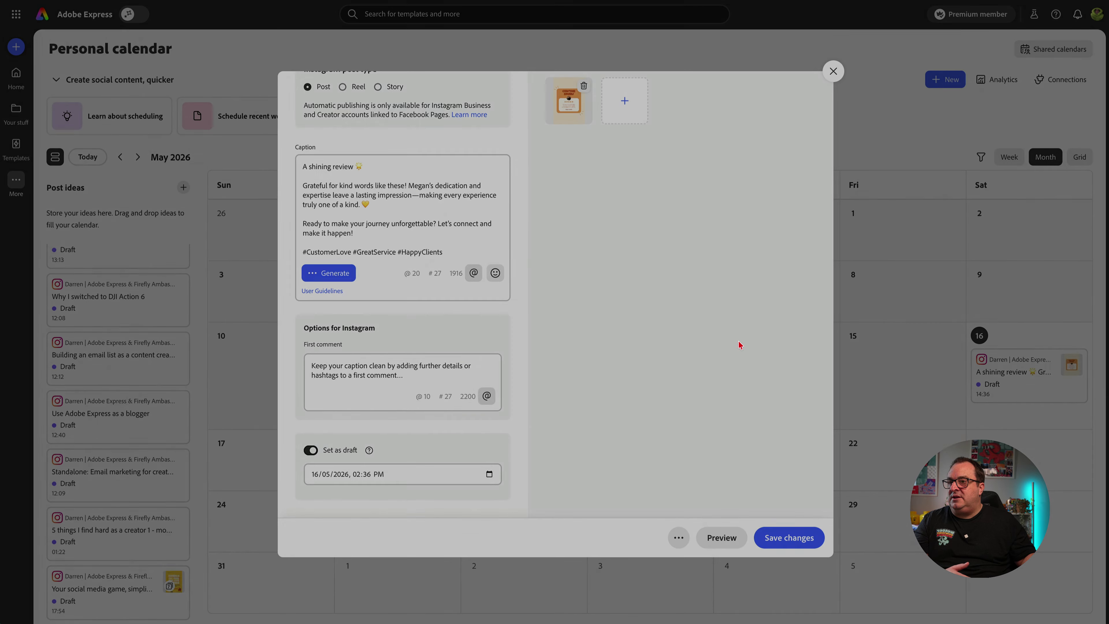
pyautogui.click(833, 72)
# Move the "A shining review" draft from 16 May into the post ideas and view the form for adding an idea.
pyautogui.moveTo(1005, 369); pyautogui.dragTo(103, 313)
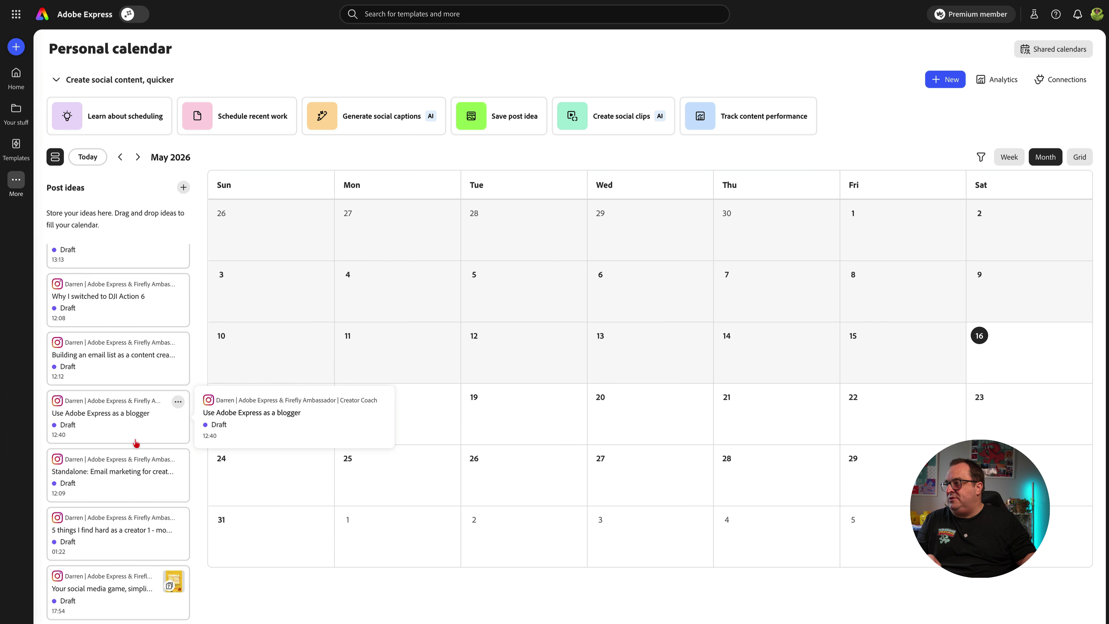
pyautogui.scroll(2, 87, 273)
pyautogui.scroll(3, 88, 273)
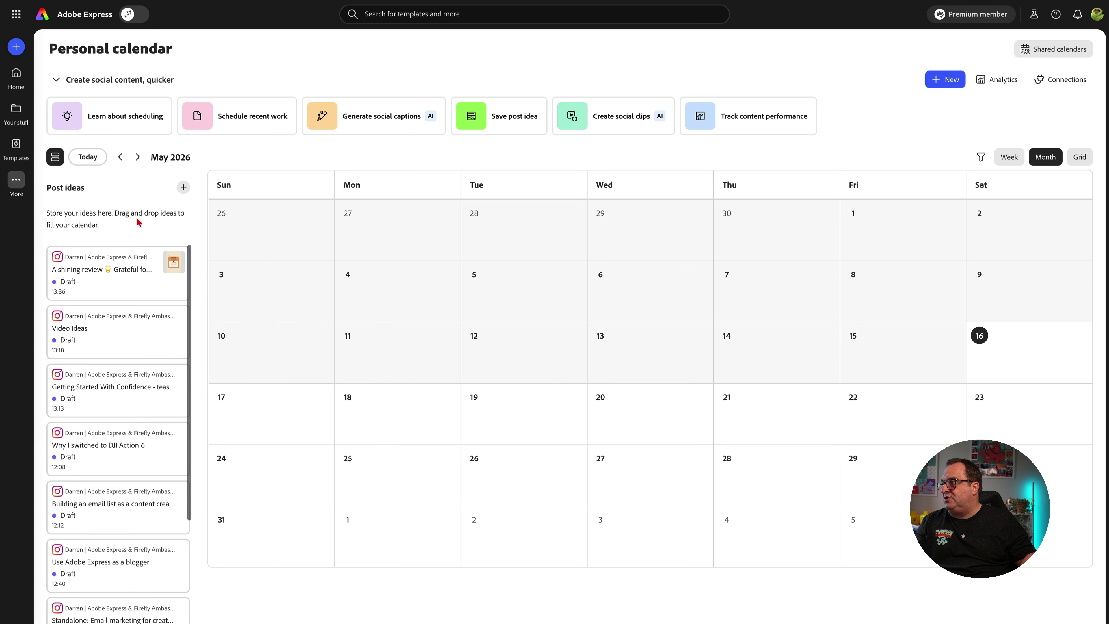
pyautogui.click(184, 188)
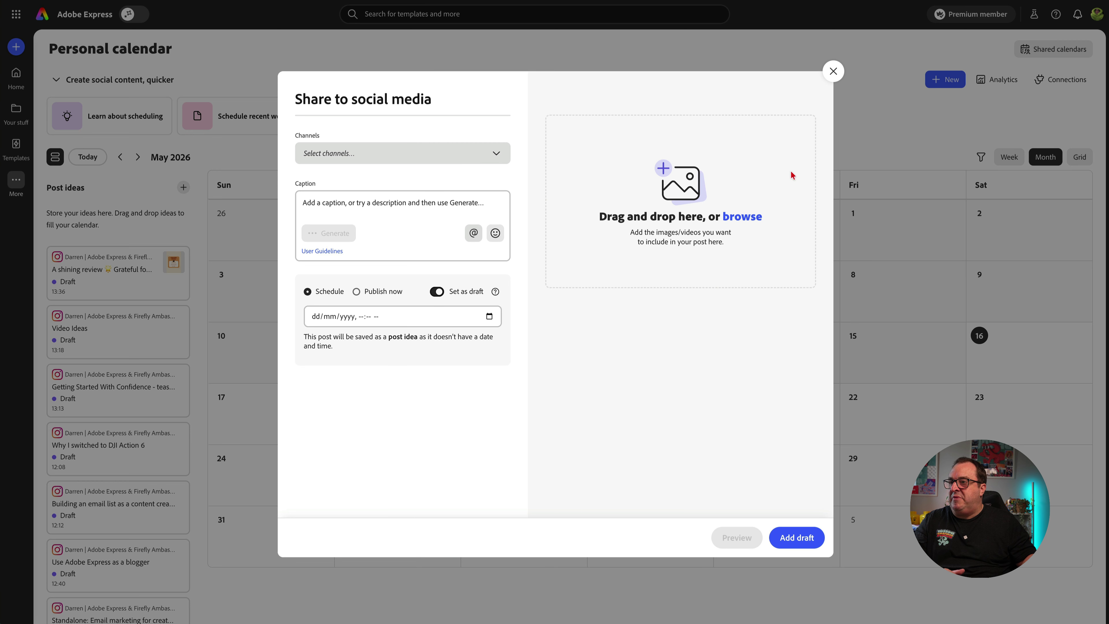
pyautogui.click(833, 72)
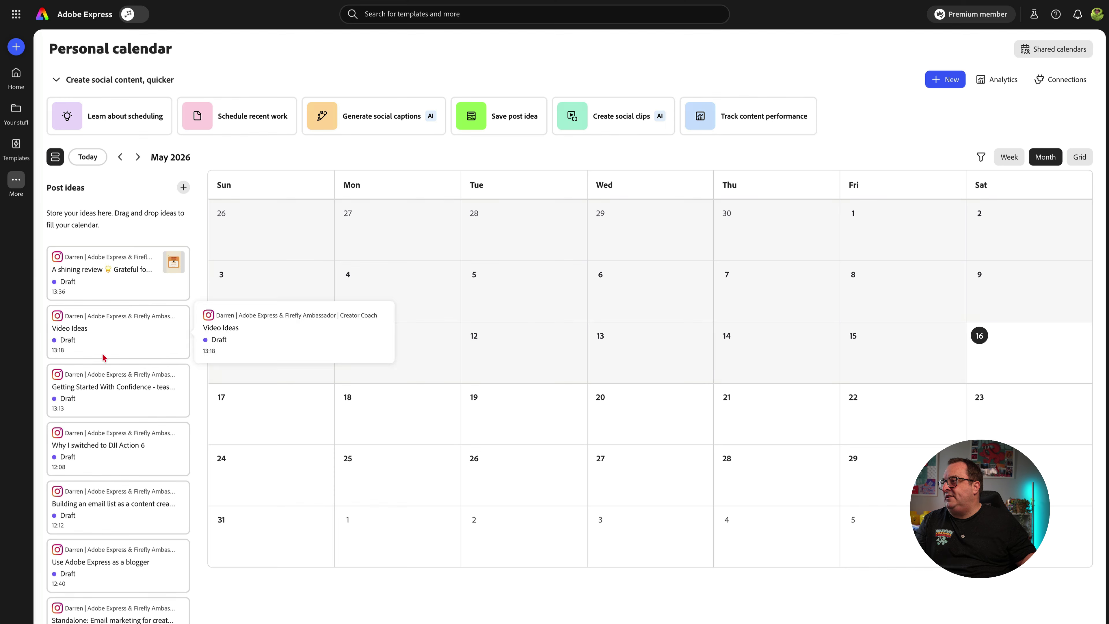
# Place the "A shining review" idea on 20 May in the calendar and view it in the Instagram grid.
pyautogui.moveTo(109, 267); pyautogui.dragTo(657, 426)
pyautogui.moveTo(651, 434)
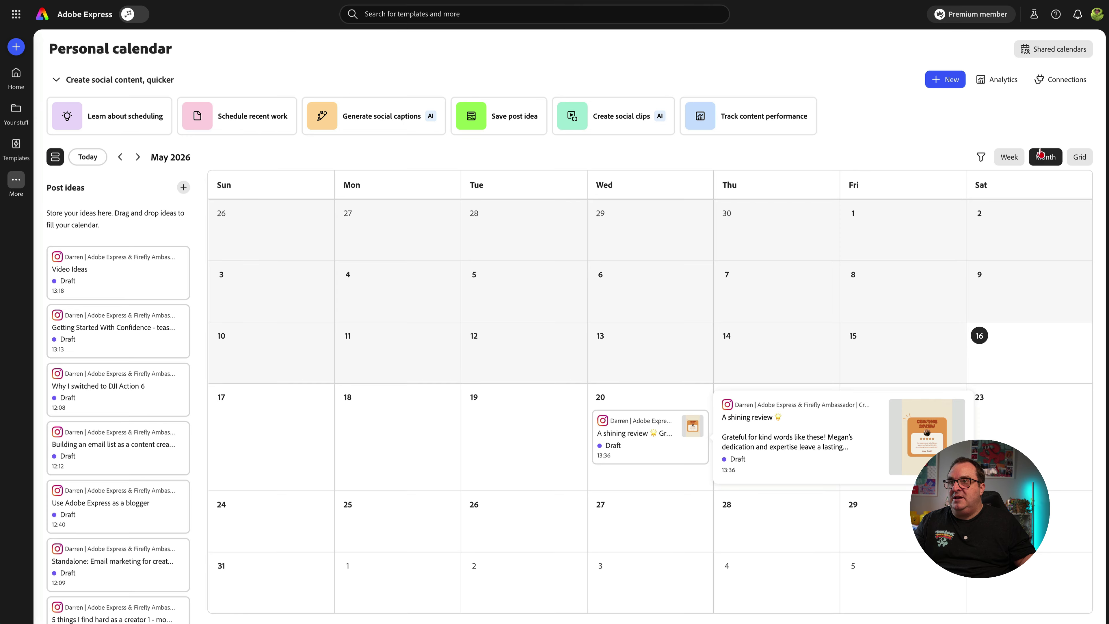
pyautogui.click(1079, 157)
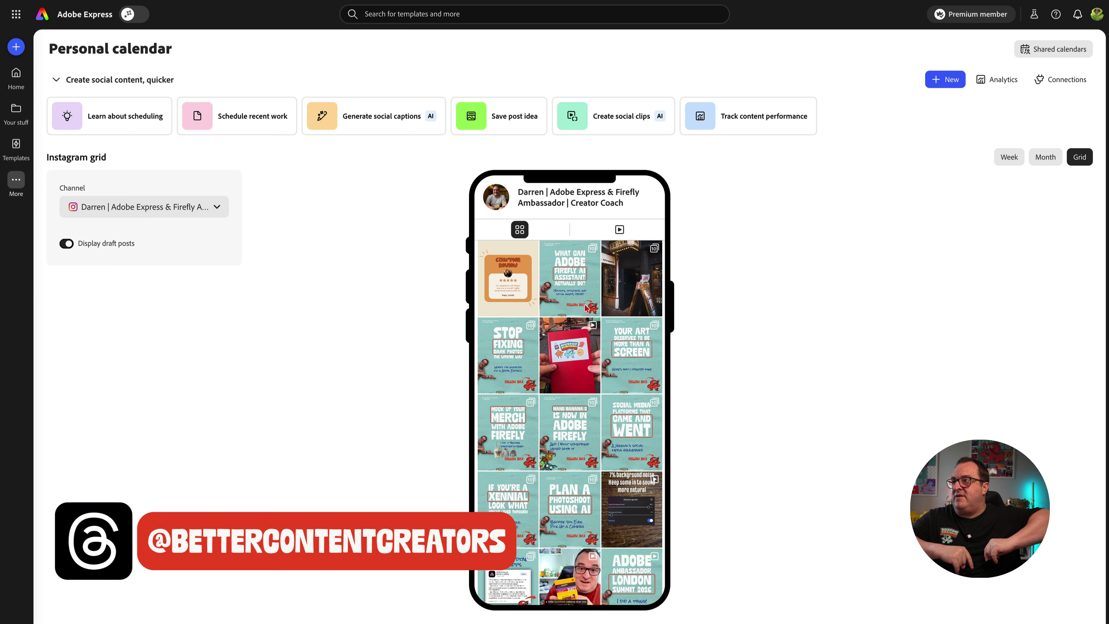
pyautogui.moveTo(513, 288)
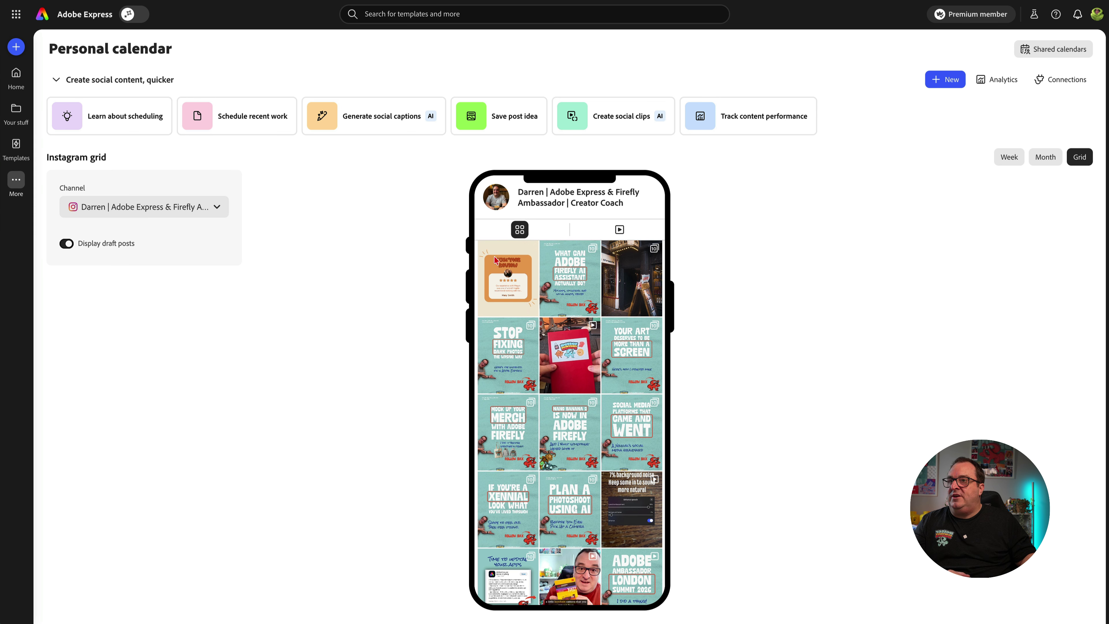
pyautogui.moveTo(496, 261); pyautogui.dragTo(523, 288)
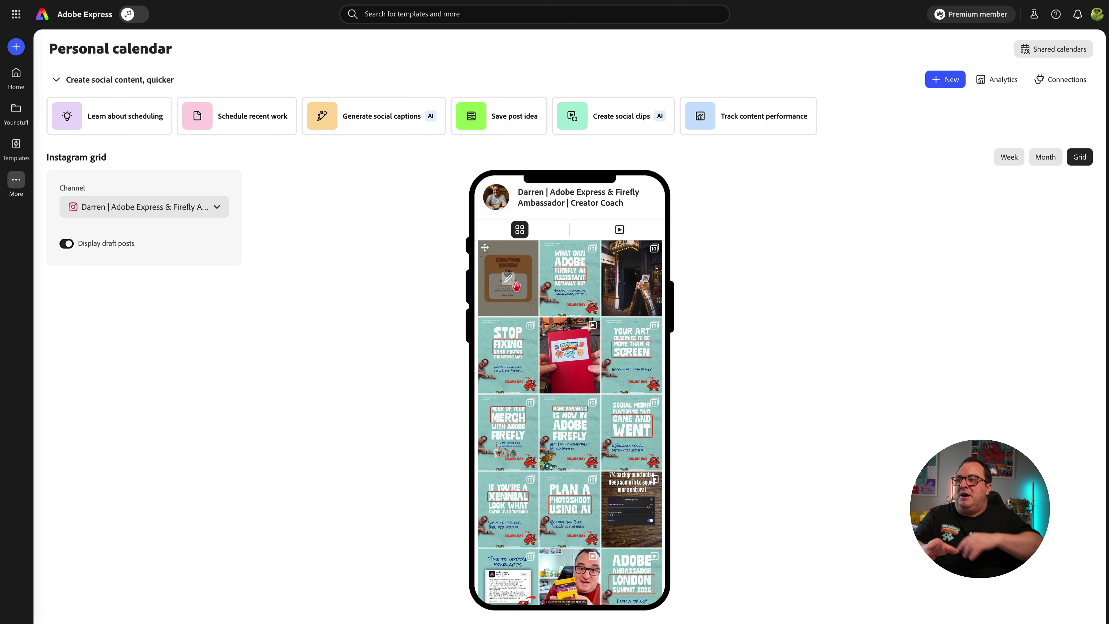
# Place the "Your social media game, simplified" idea on 21 May and view the Instagram grid with both drafts.
pyautogui.click(1048, 158)
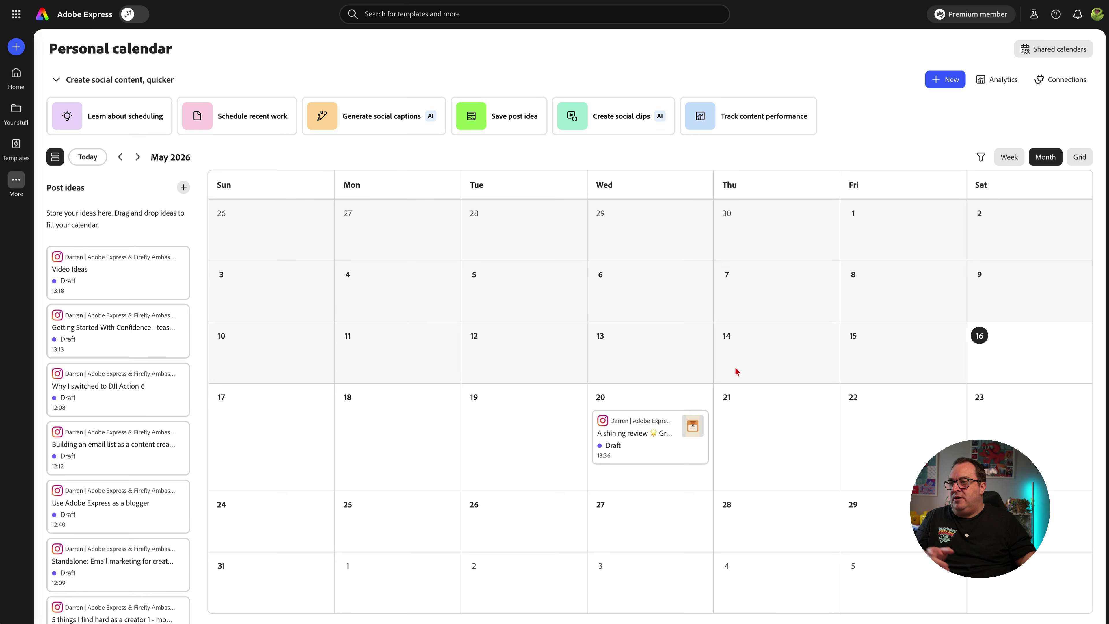
pyautogui.scroll(-2, 108, 463)
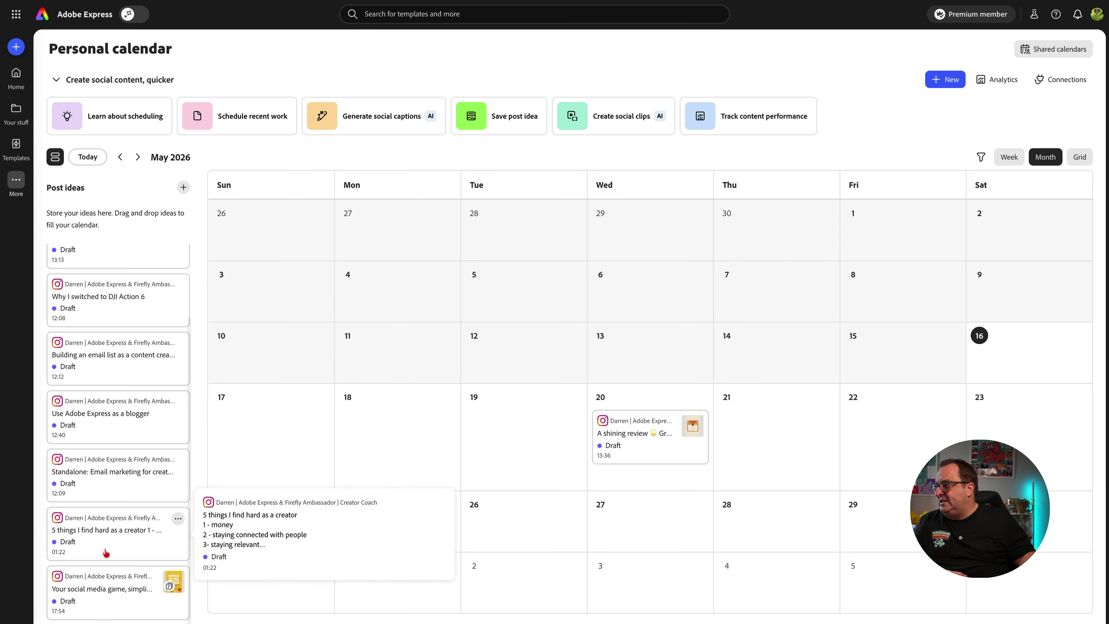
pyautogui.moveTo(144, 587); pyautogui.dragTo(757, 456)
pyautogui.click(1080, 157)
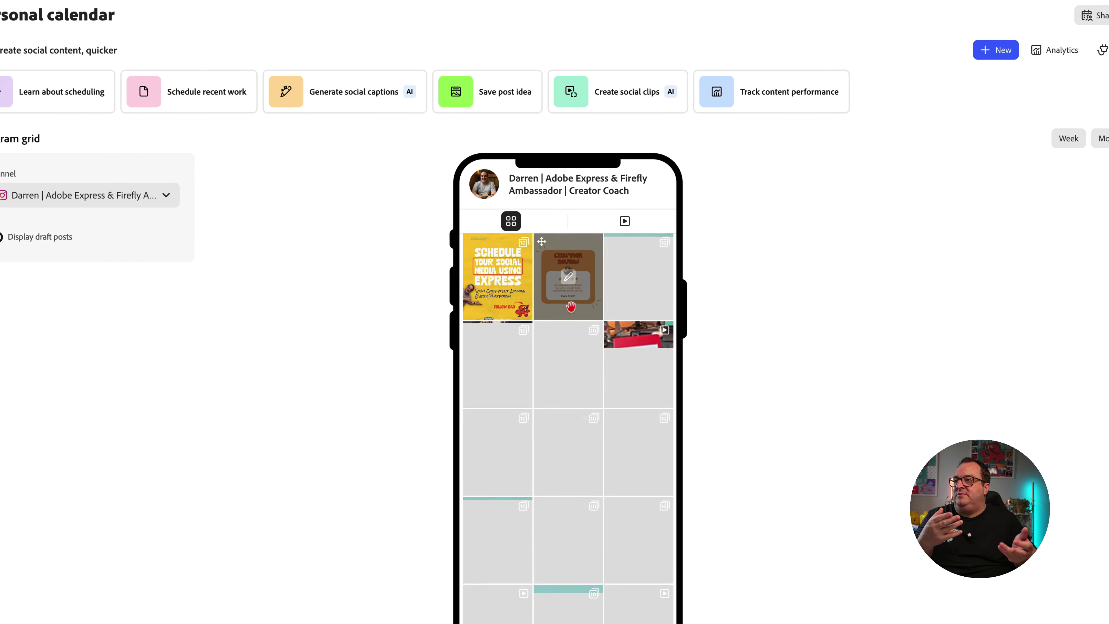
# Try moving the customer review post ahead of the yellow "Schedule your social media" post in the grid, then cancel the reordering.
pyautogui.moveTo(559, 280); pyautogui.dragTo(421, 278)
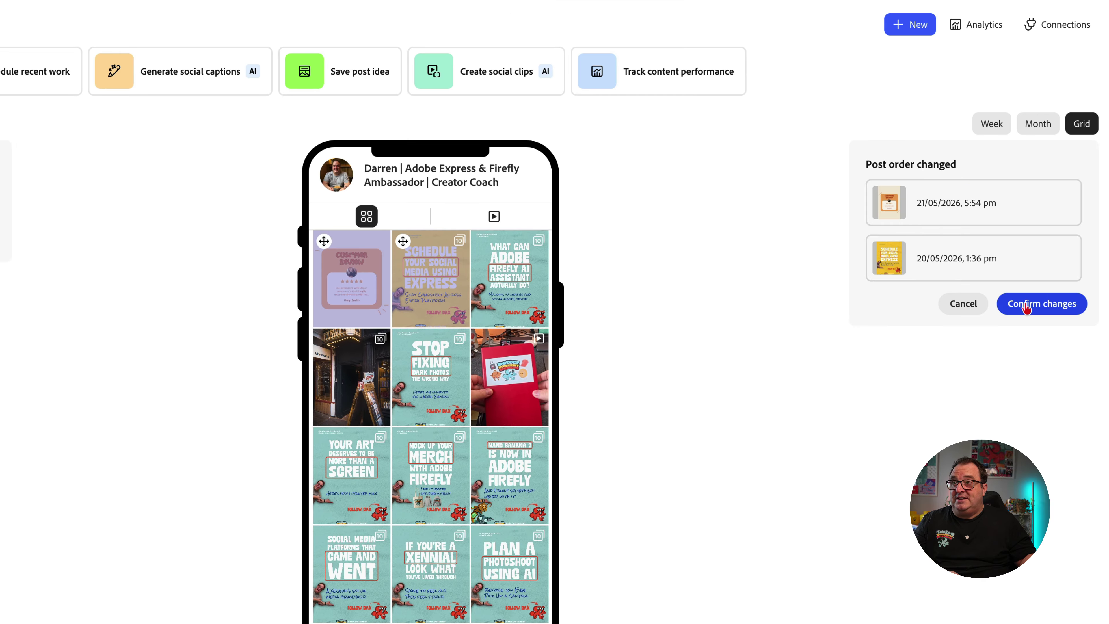
pyautogui.press('ctrl+super+d')
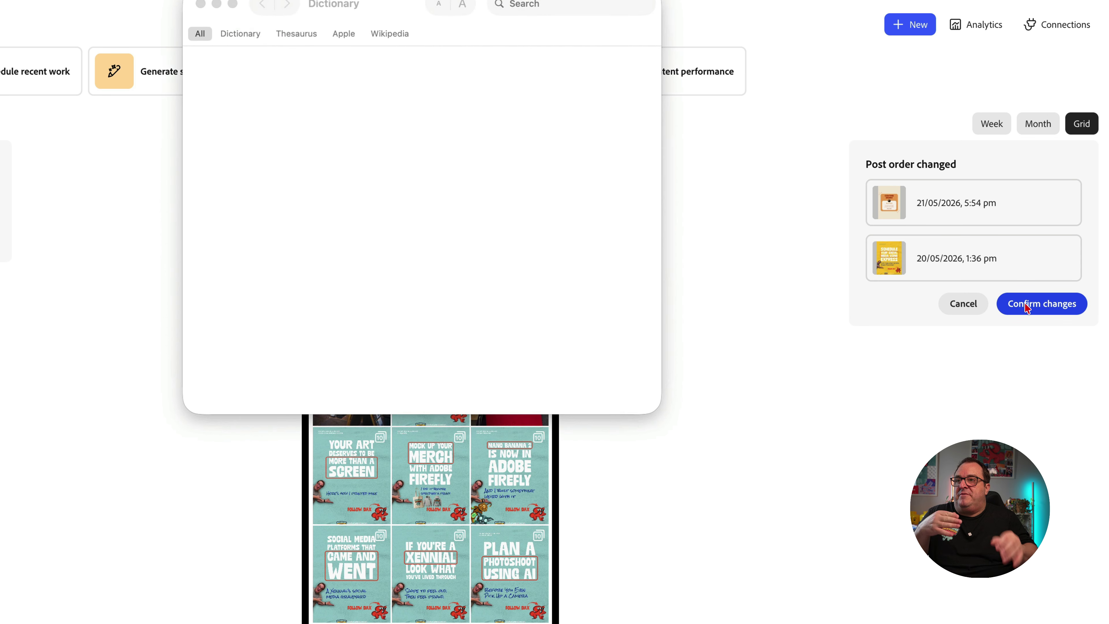
pyautogui.click(201, 5)
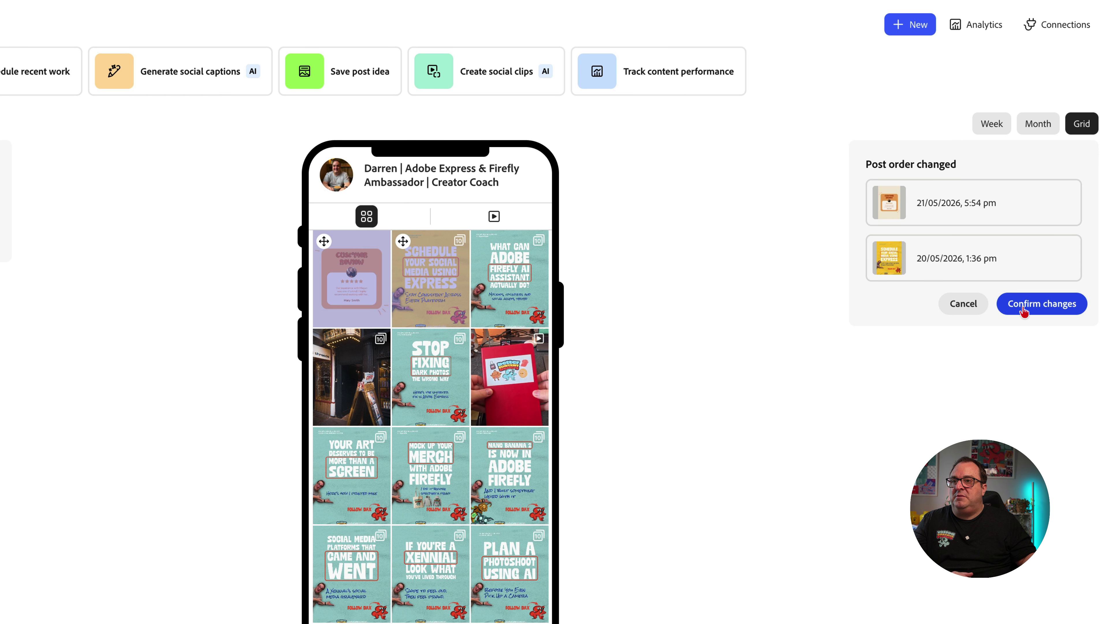
pyautogui.click(964, 305)
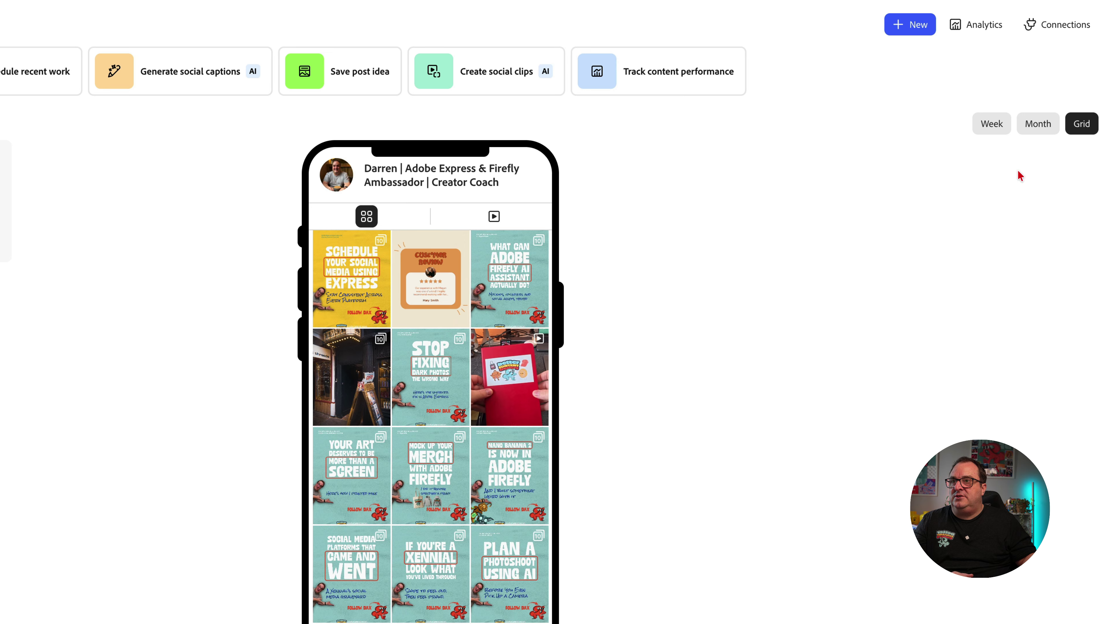
# Return to the month view and move both the 20 May and 21 May drafts back into the post ideas.
pyautogui.click(1031, 130)
pyautogui.moveTo(581, 488)
pyautogui.moveTo(582, 488); pyautogui.dragTo(0, 280)
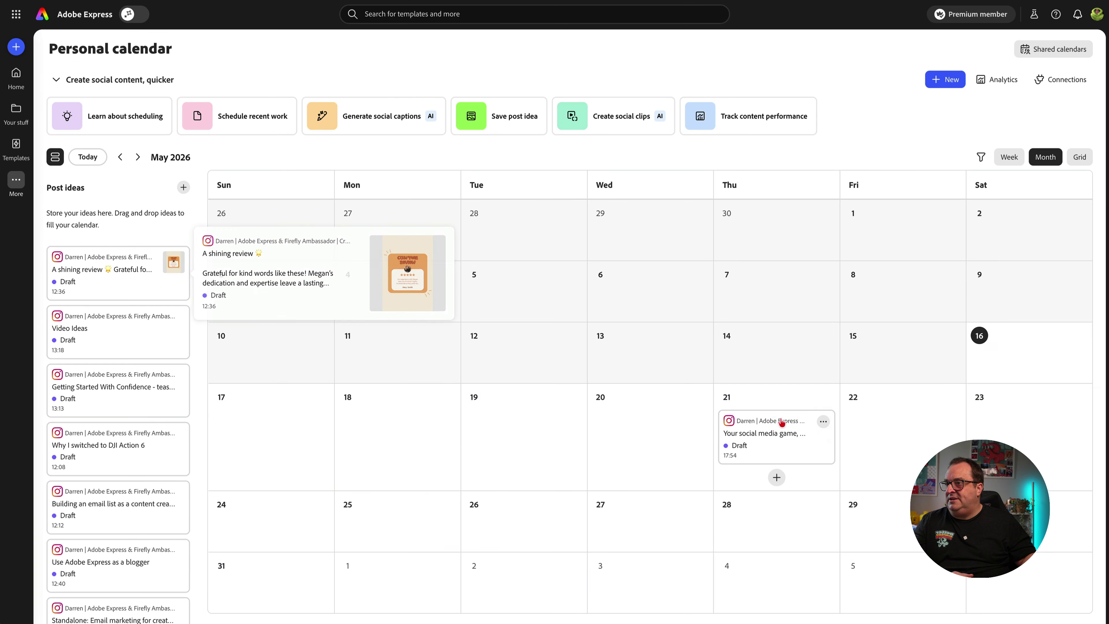
pyautogui.moveTo(782, 422); pyautogui.dragTo(725, 332)
pyautogui.moveTo(773, 433); pyautogui.dragTo(110, 299)
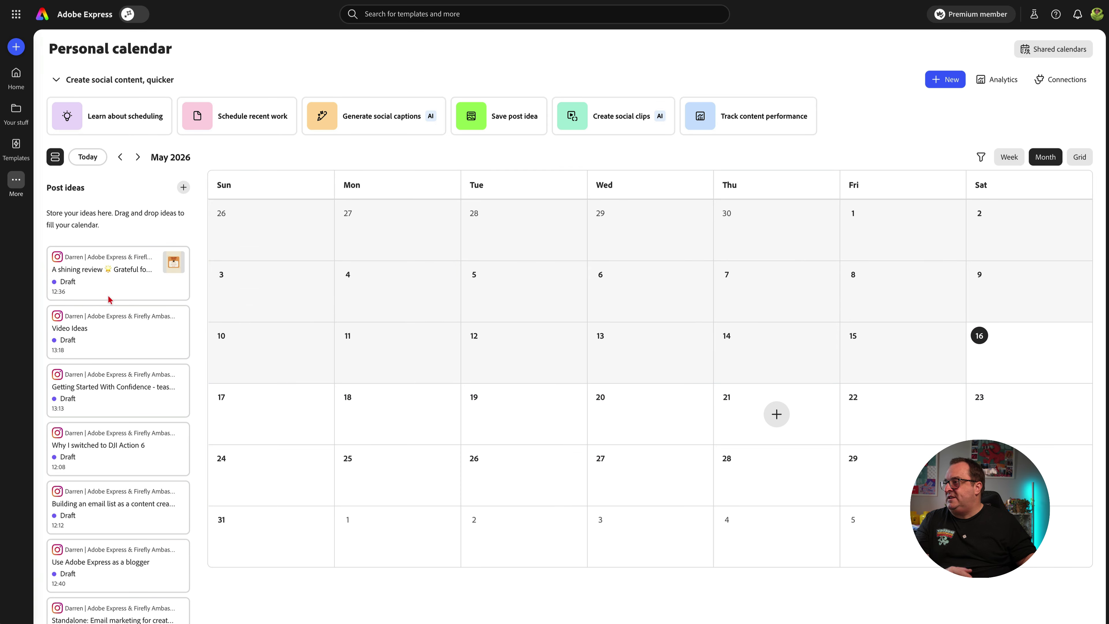
pyautogui.scroll(-3, 111, 289)
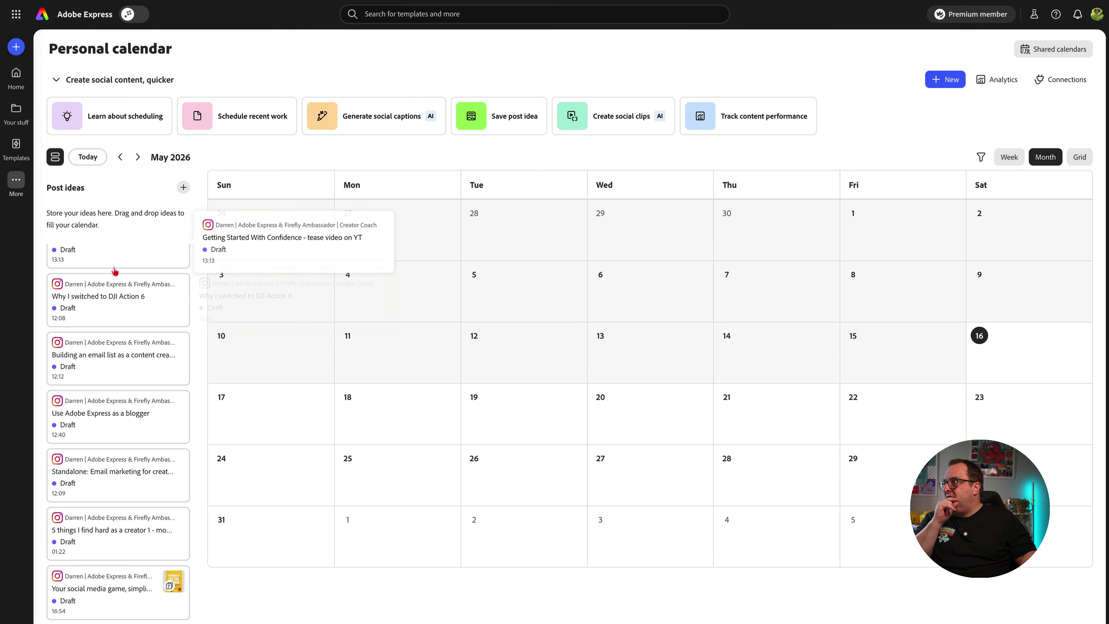
# Look at the options for creating a post on 18 May, and open the social Analytics.
pyautogui.click(396, 413)
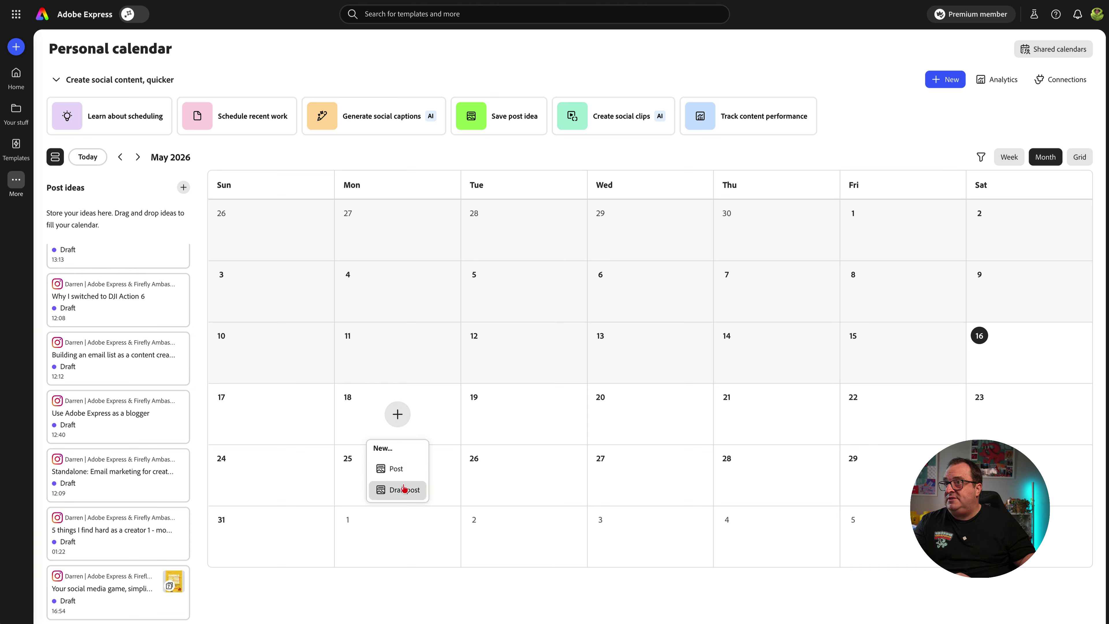
pyautogui.click(999, 80)
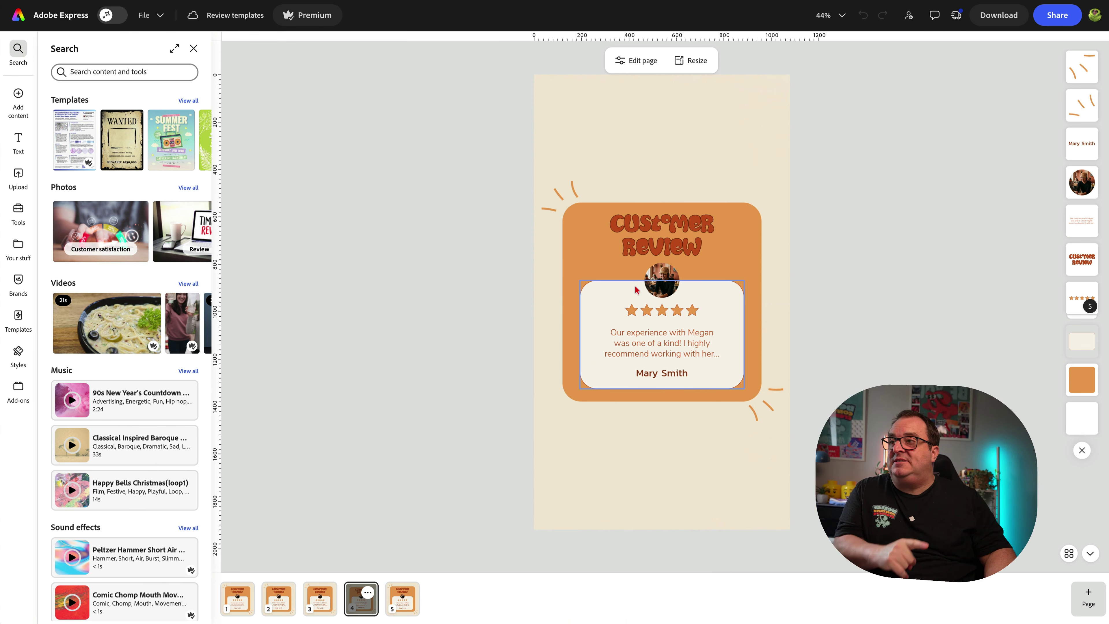
# Check the page settings and format of page 4 in the Review templates file.
pyautogui.click(482, 295)
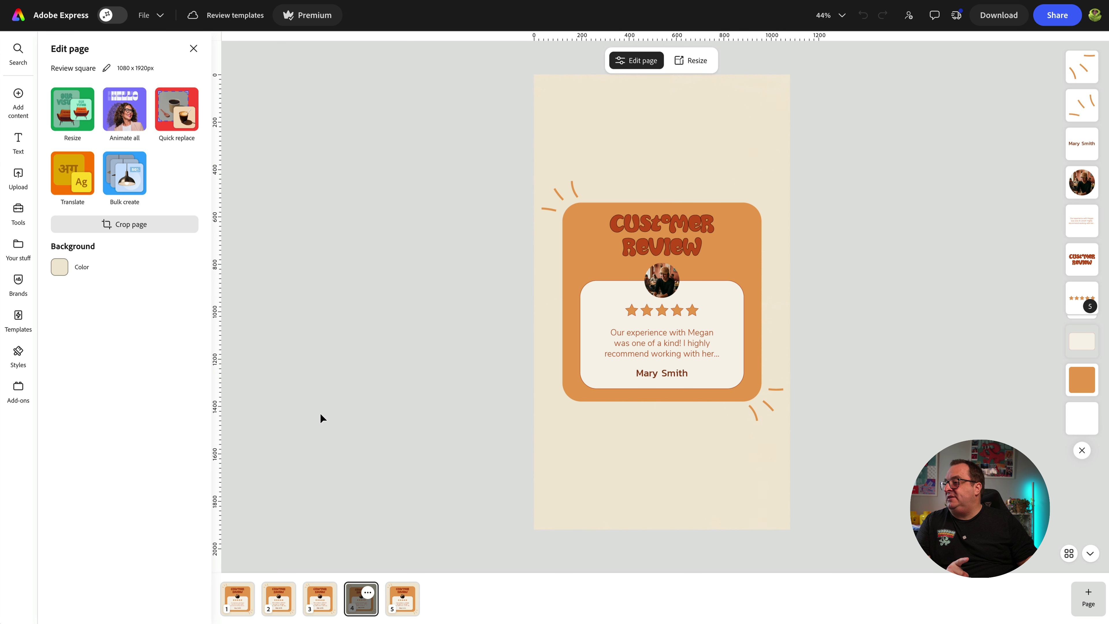
pyautogui.click(367, 594)
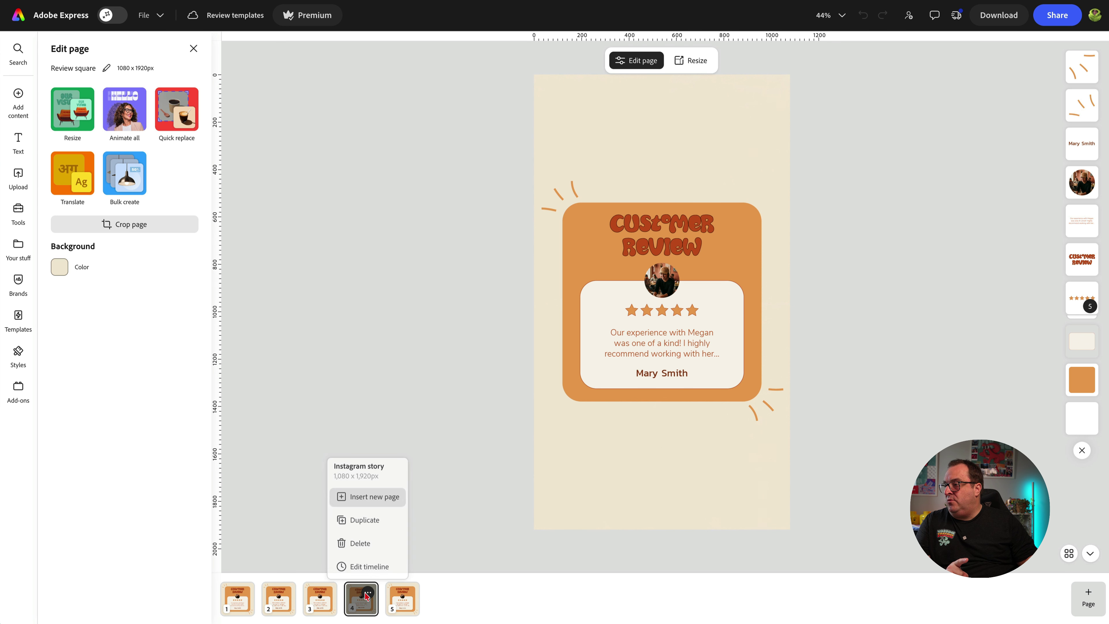
pyautogui.click(296, 152)
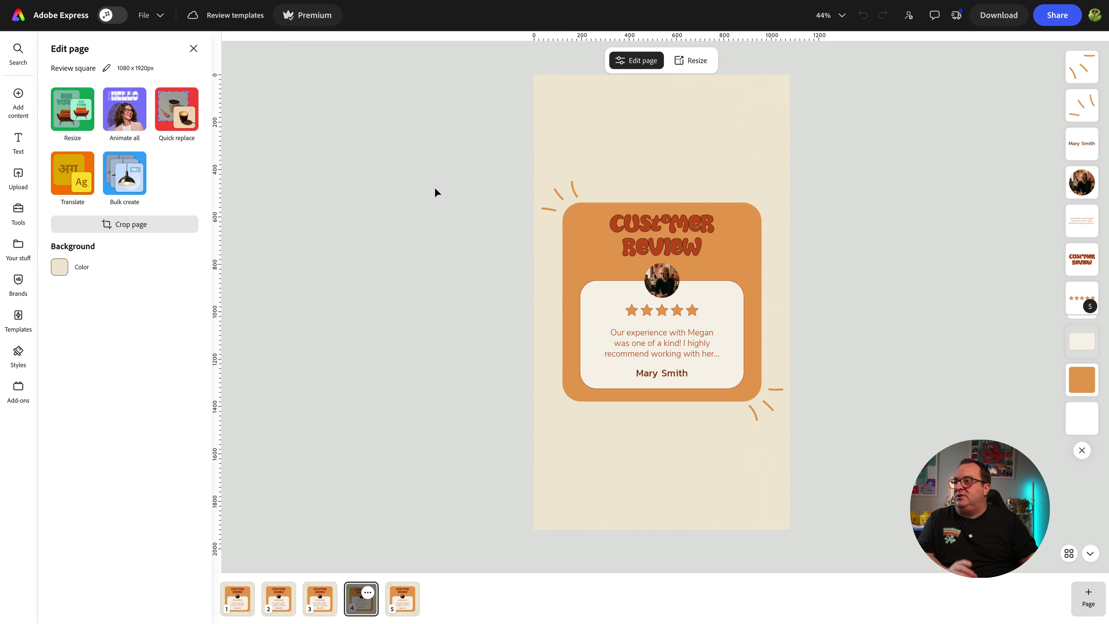
# Show the social safe zones on the customer review page and compare the Instagram reel zone with the Instagram story zone.
pyautogui.click(150, 15)
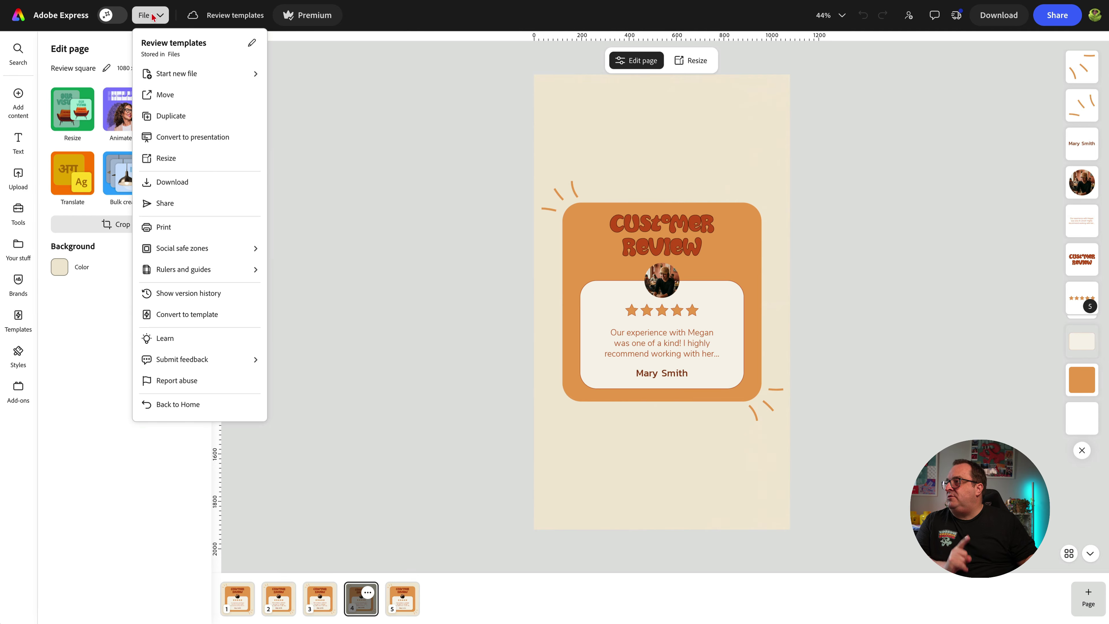
pyautogui.moveTo(225, 247)
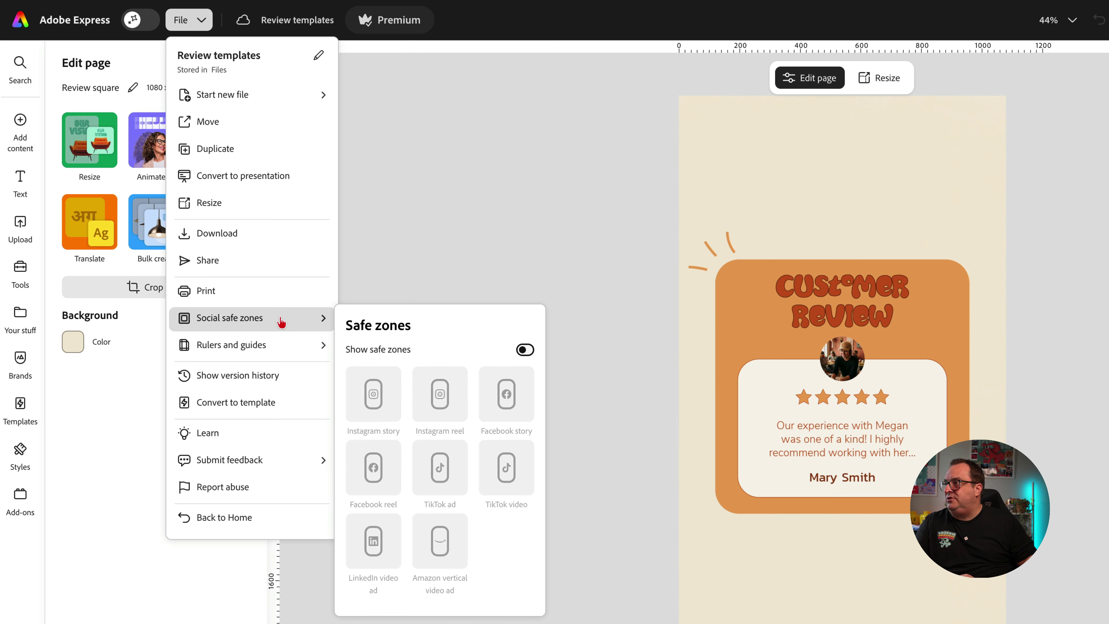
pyautogui.click(524, 350)
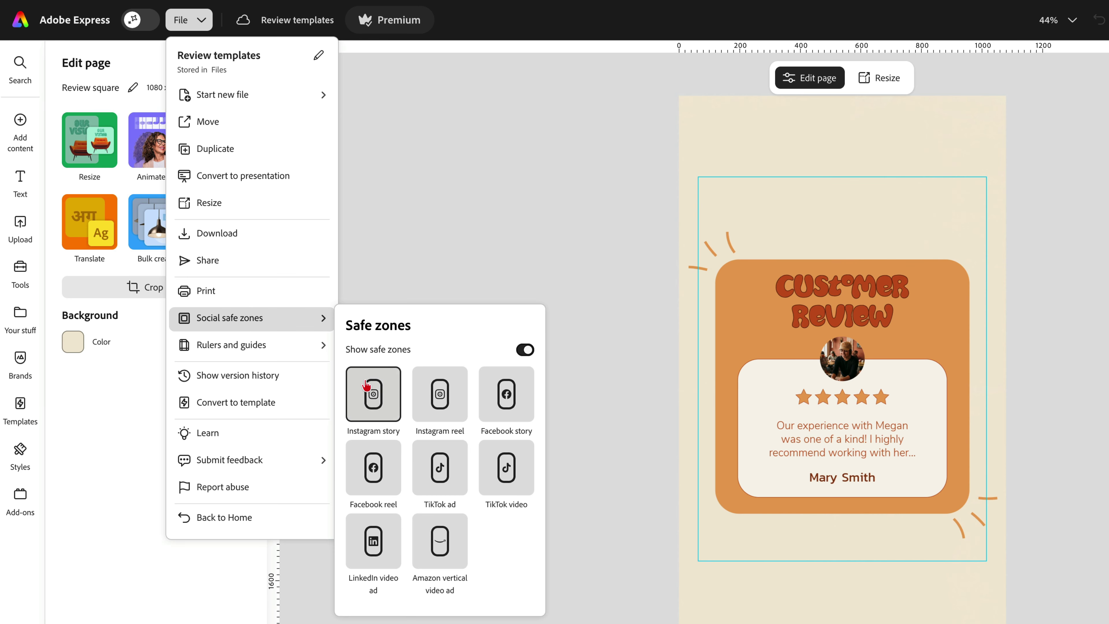
pyautogui.click(440, 394)
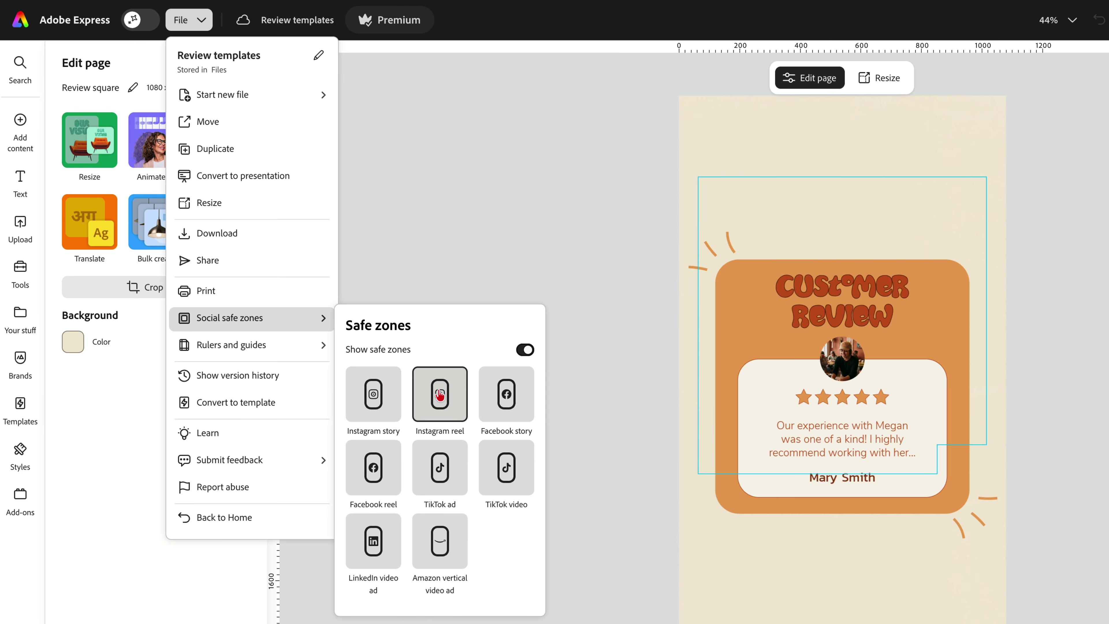
pyautogui.click(366, 400)
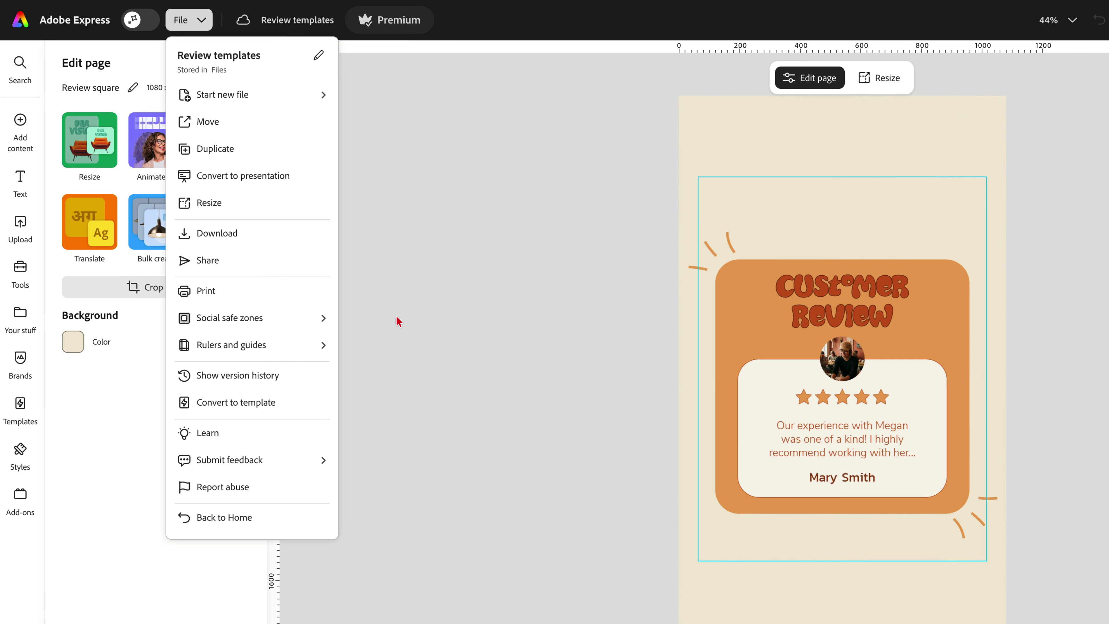
# Switch the safe zone overlay to Instagram reel, to Facebook story, and finally to TikTok video.
pyautogui.moveTo(289, 322)
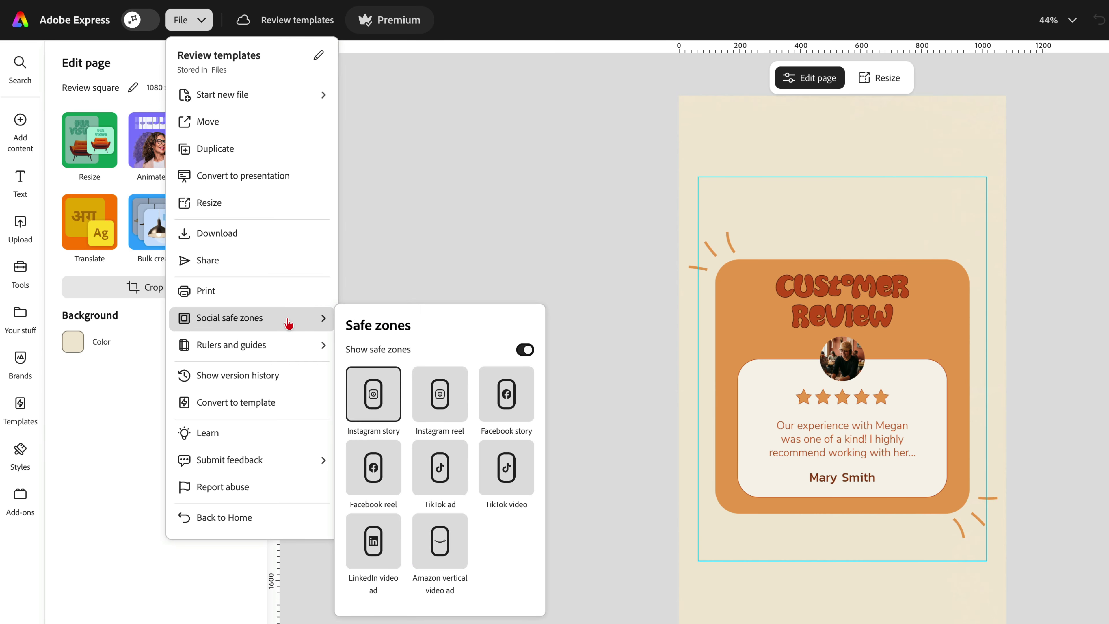
pyautogui.click(439, 395)
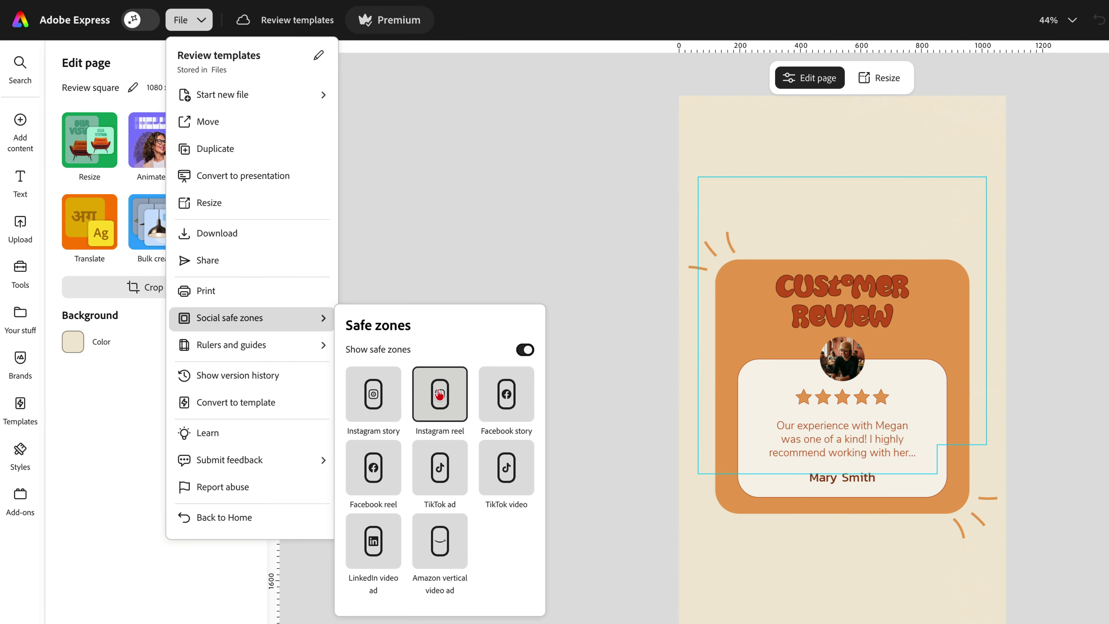
pyautogui.click(498, 397)
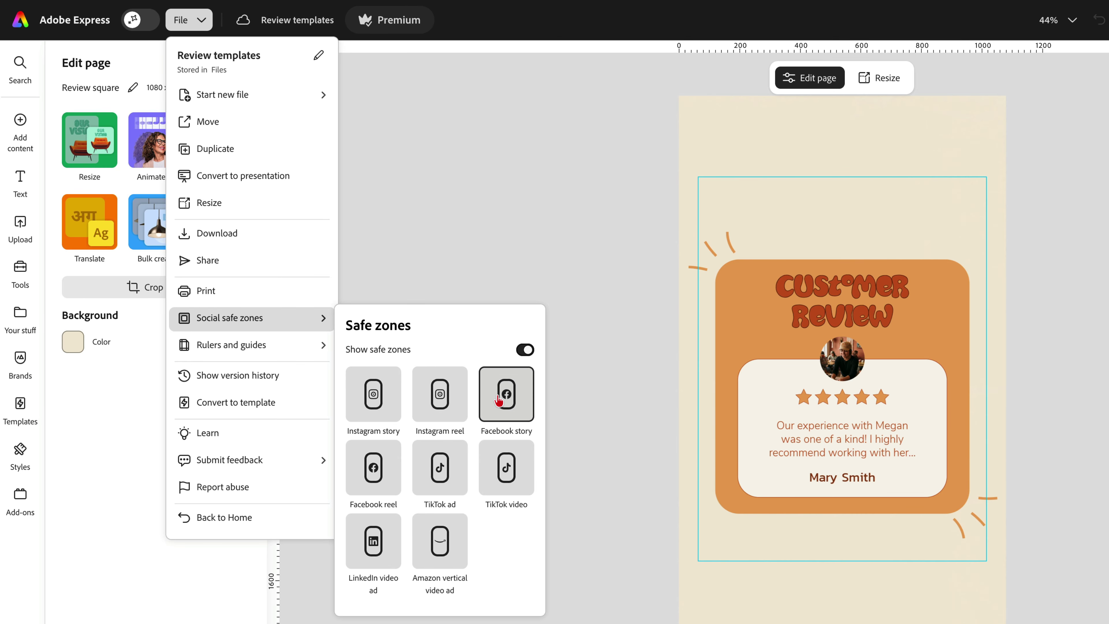
pyautogui.click(512, 478)
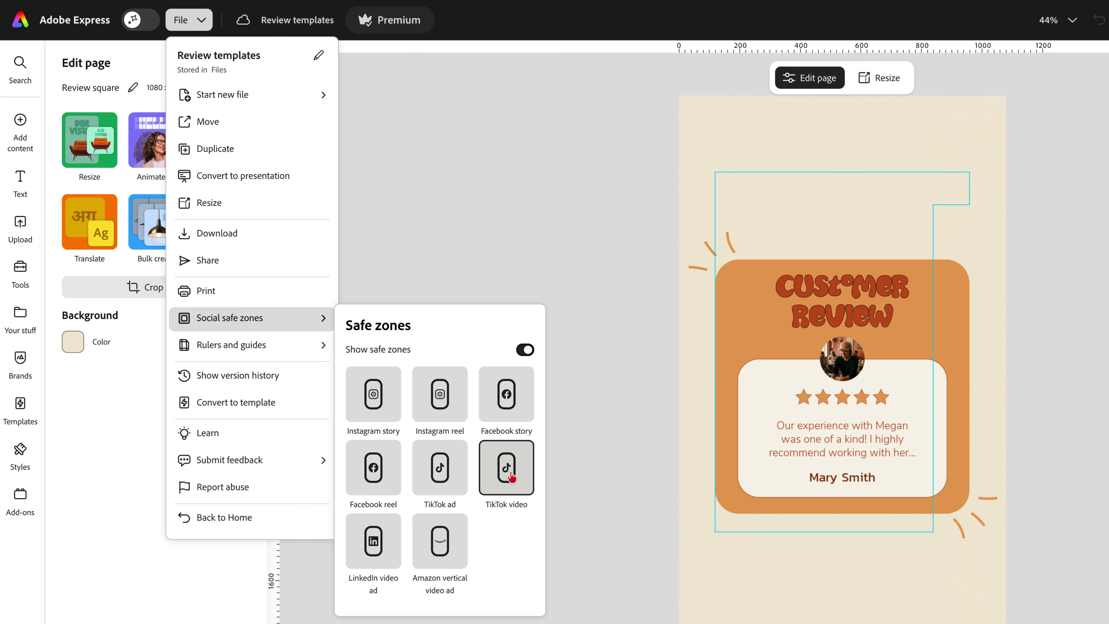